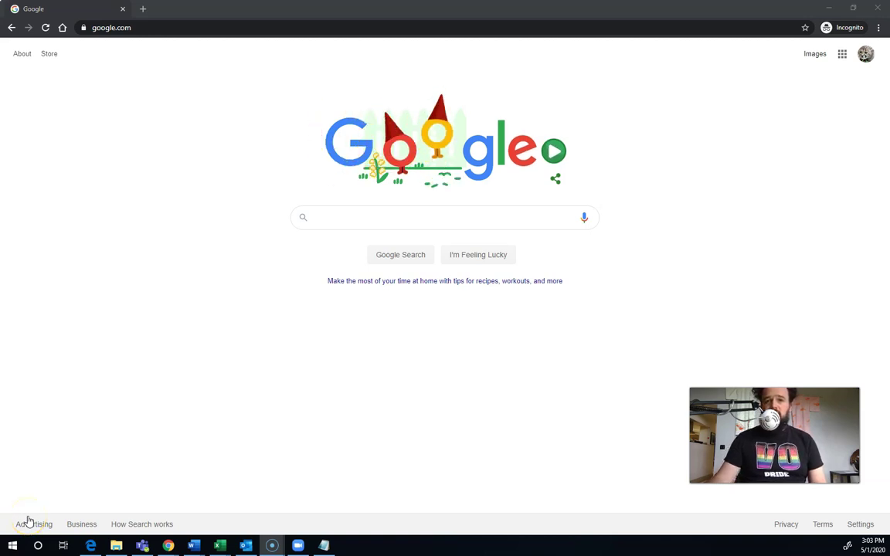
Search Google for 'inkscape extension' to reach its Chrome Web Store page.
click(25, 526)
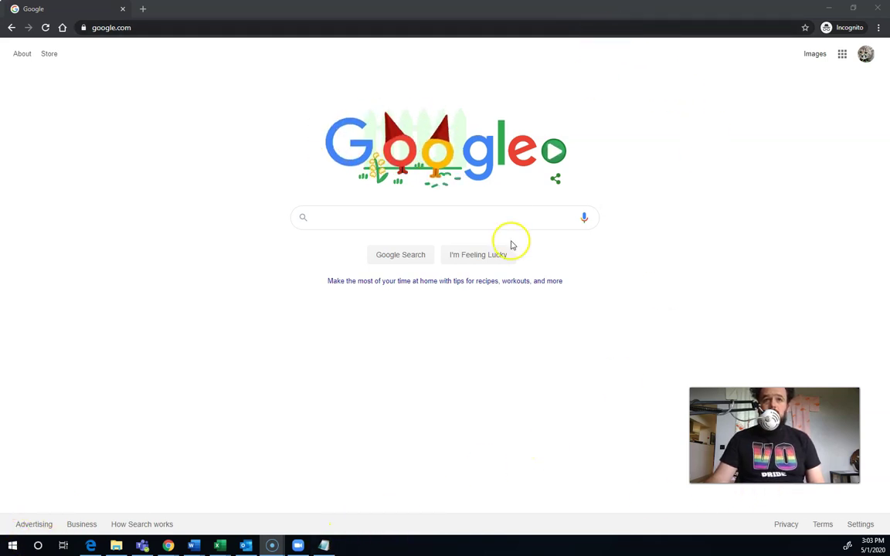
click(489, 222)
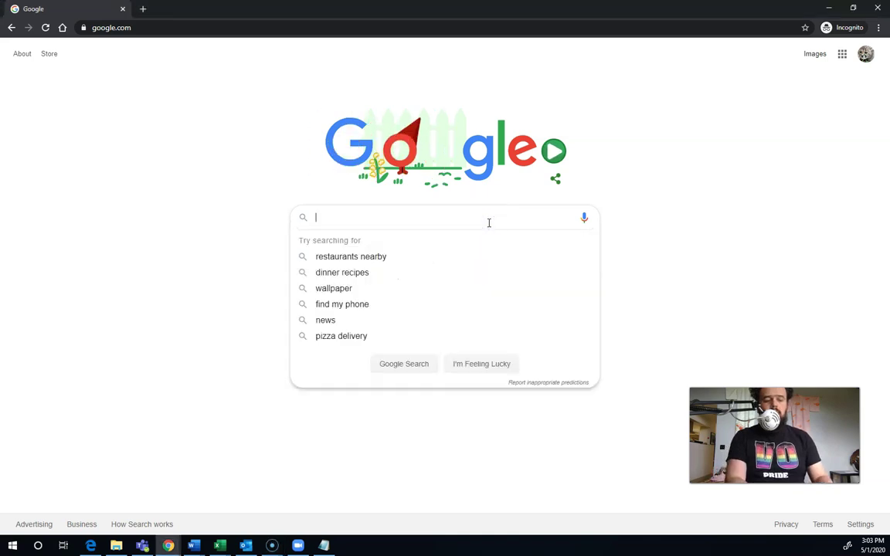
text(inksc)
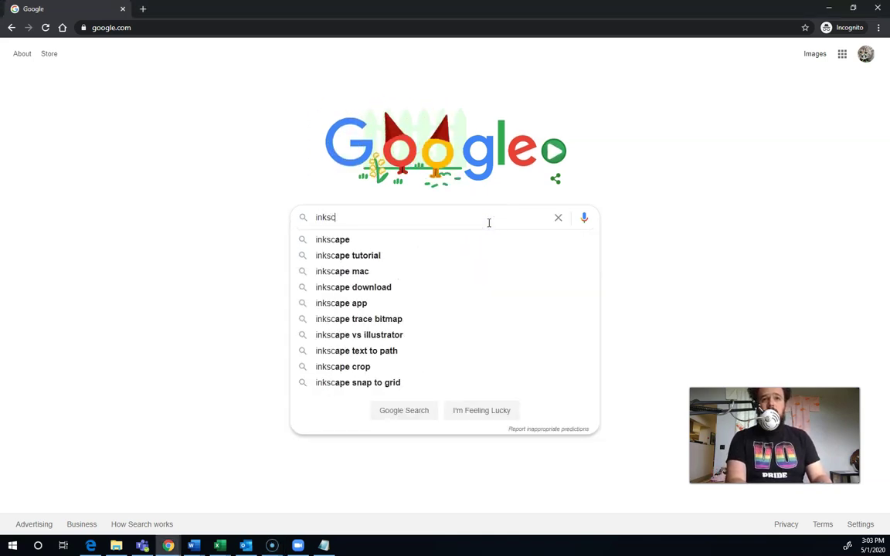
text(ape)
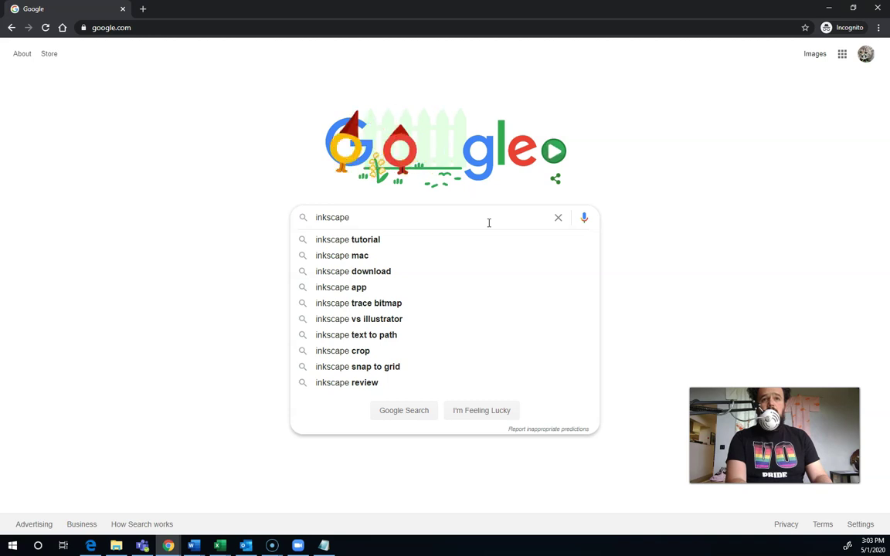
text( ex)
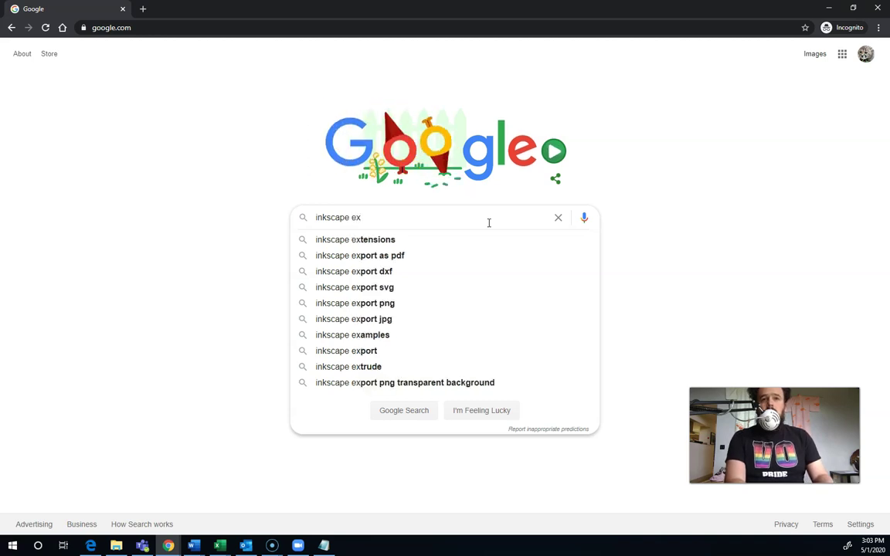
text(tens)
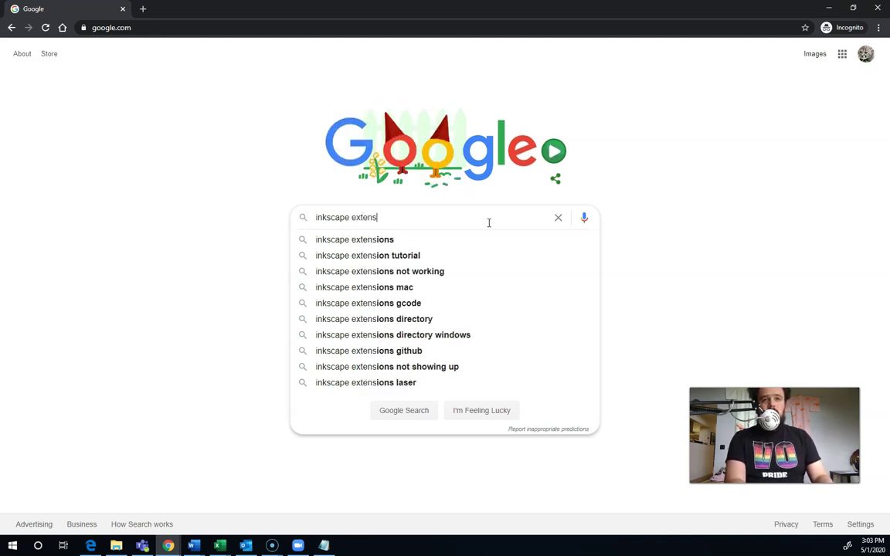
text(ion)
key(Return)
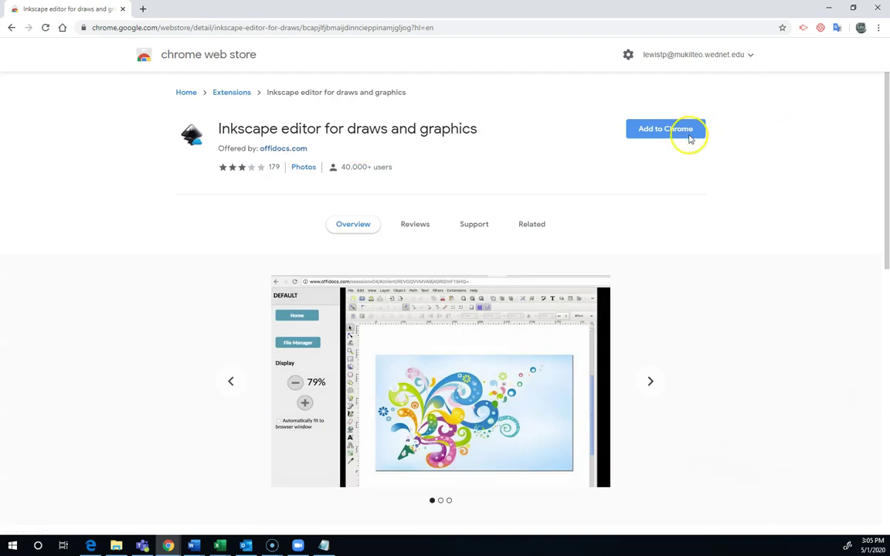
Add the 'Inkscape editor for draws and graphics' extension to Chrome and dismiss the notice.
click(687, 131)
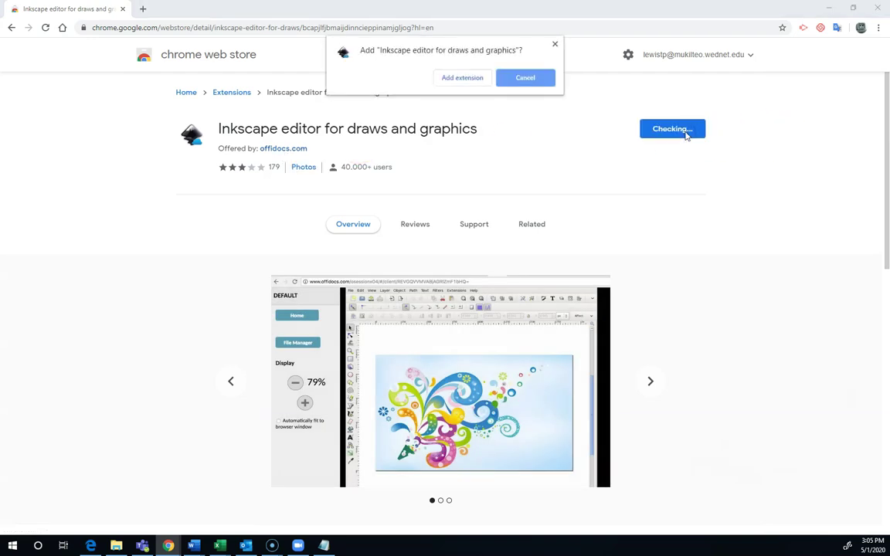
click(459, 80)
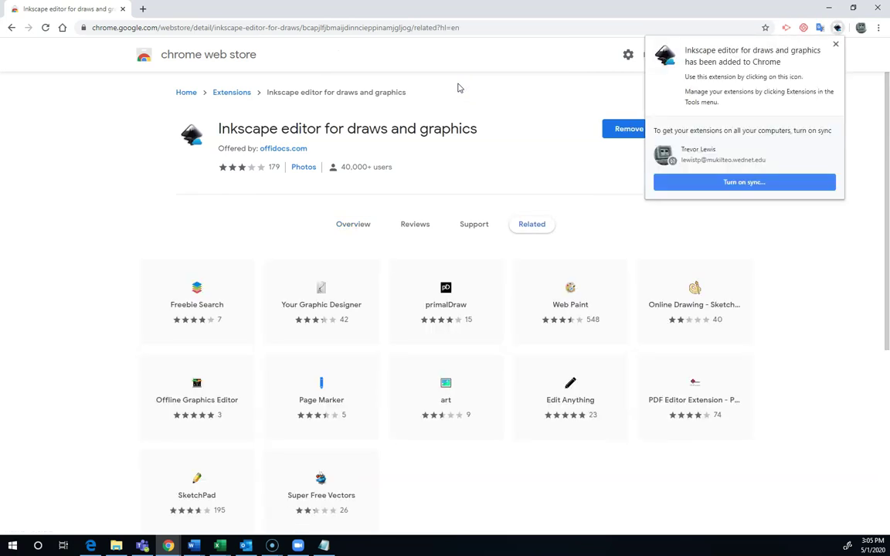
click(506, 91)
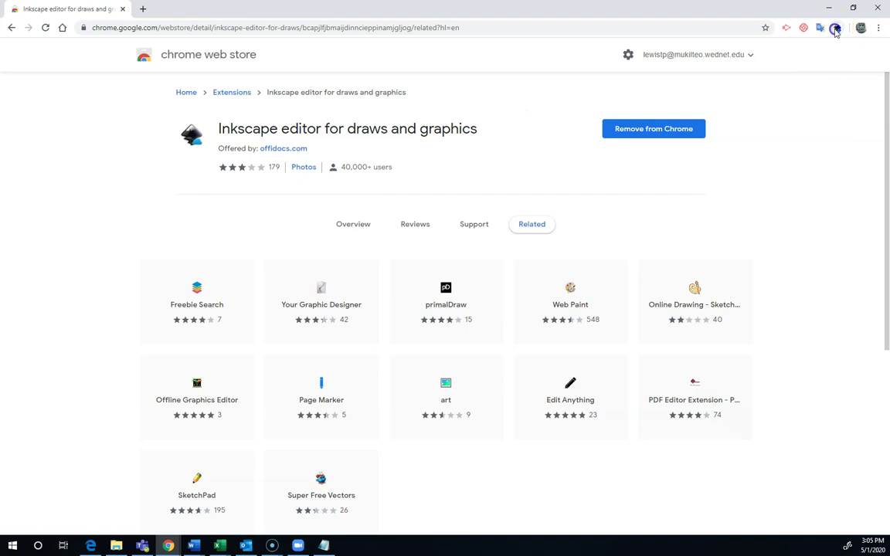
Launch InkScape from the extension icon and look through the Path menu without choosing anything.
click(838, 27)
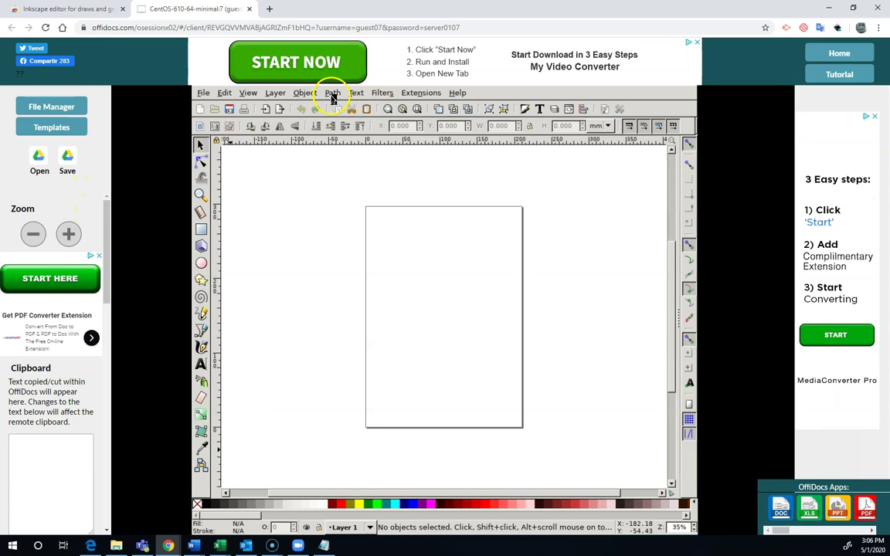
click(355, 93)
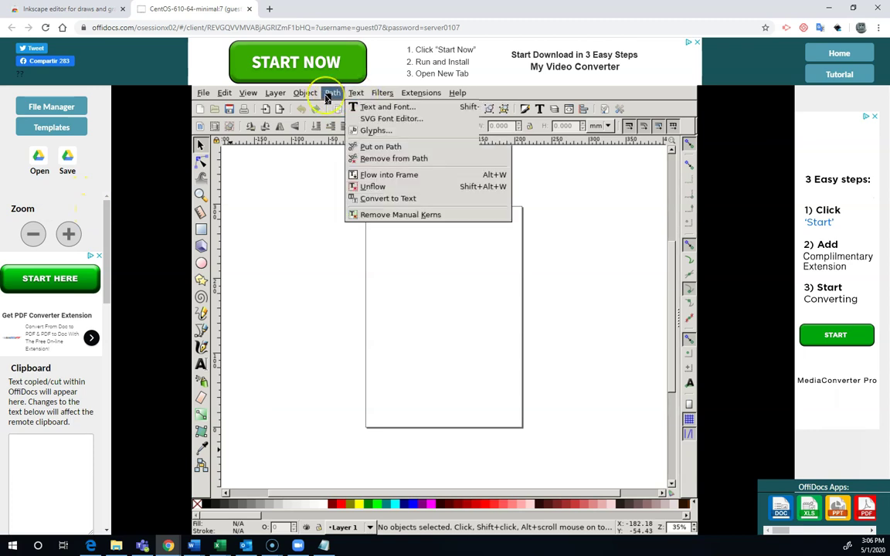
mouse_move(326, 98)
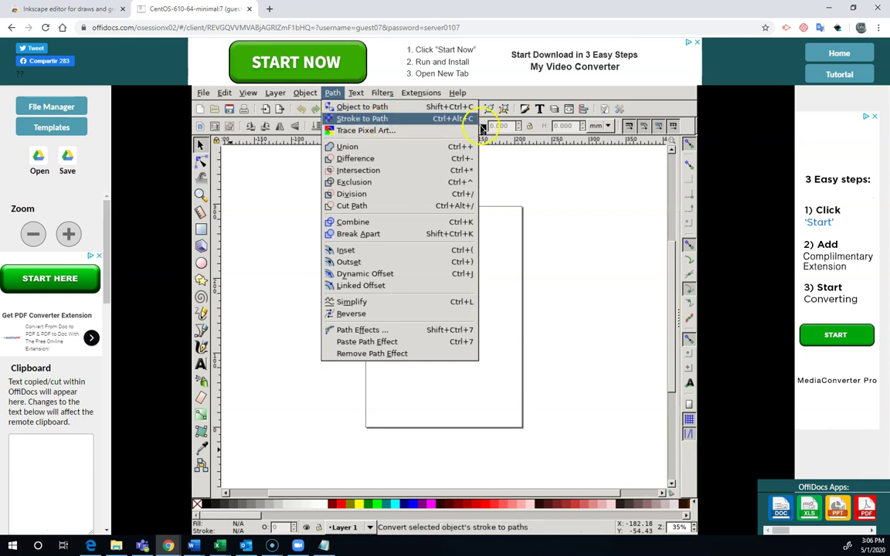
click(530, 168)
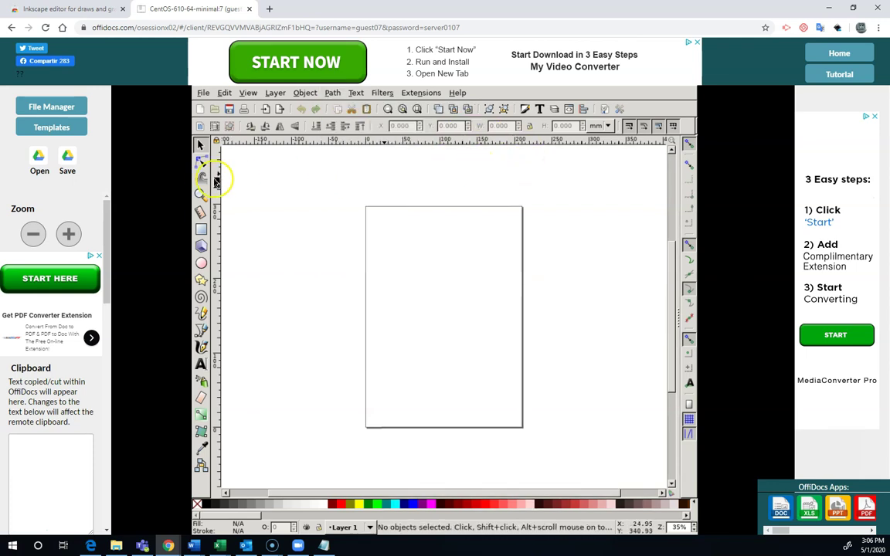
Download test.dxf from the OffiDocs File Manager, then return to the Inkscape tab.
click(60, 108)
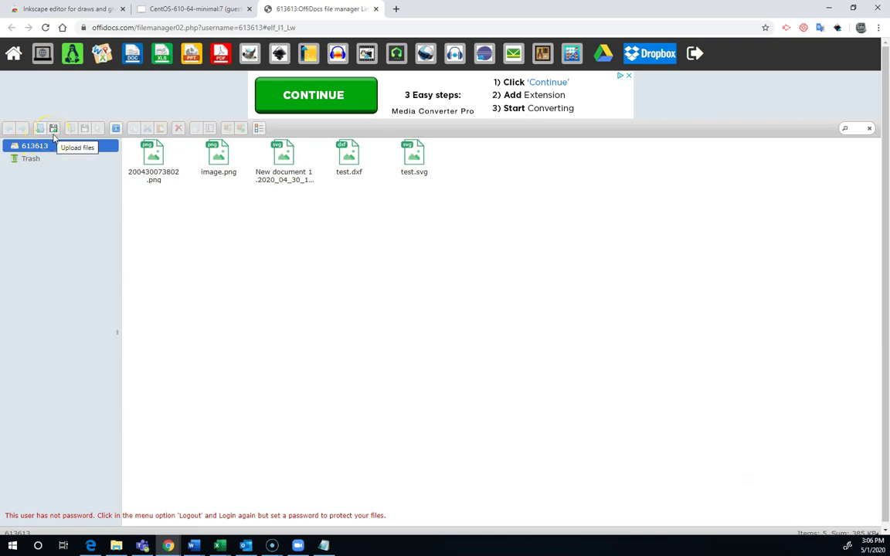
click(55, 138)
click(348, 151)
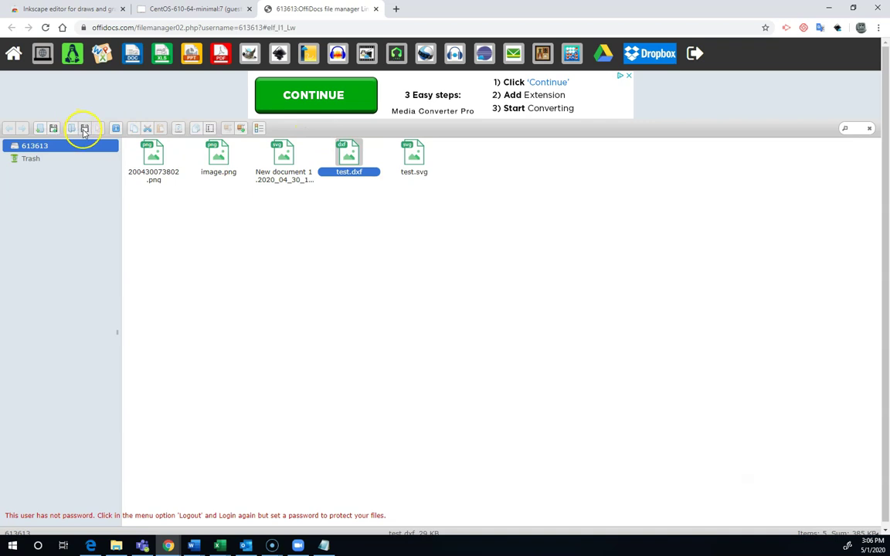
click(84, 129)
click(218, 235)
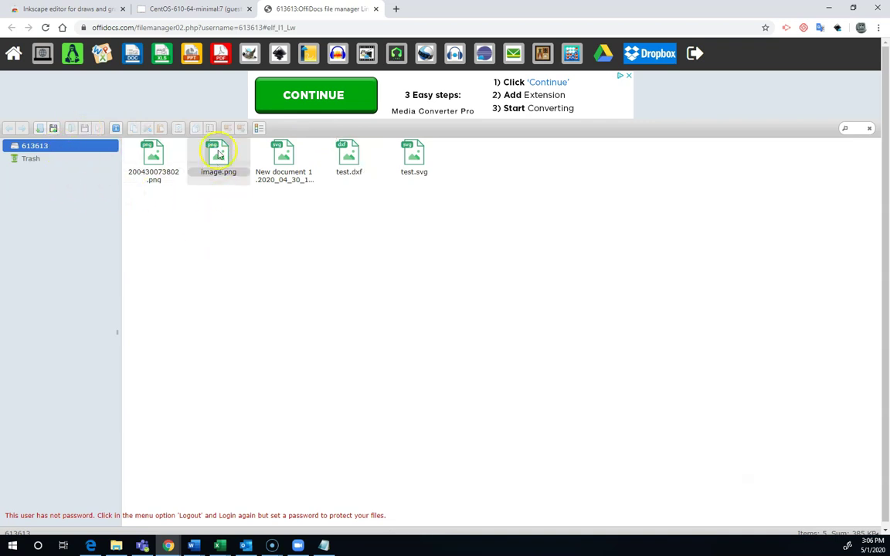
click(182, 8)
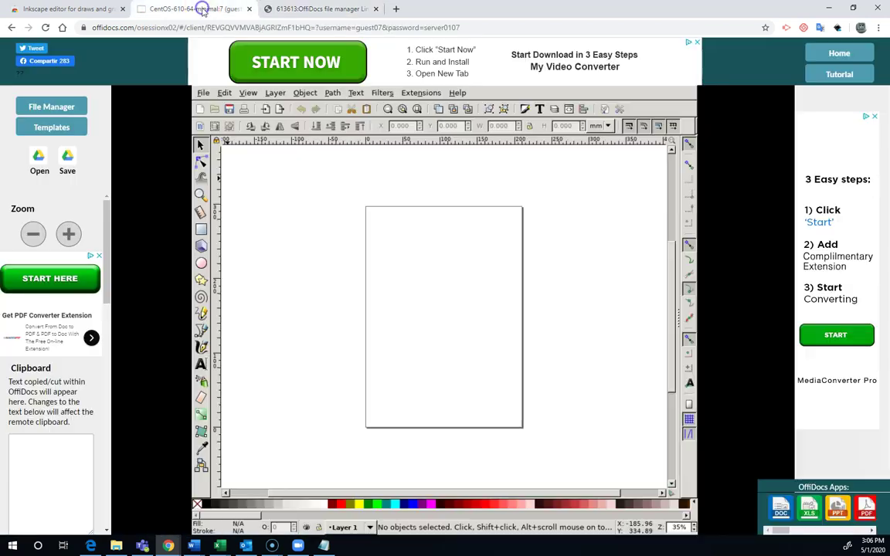
Import 200430073802.png into the drawing via File > Import.
click(205, 93)
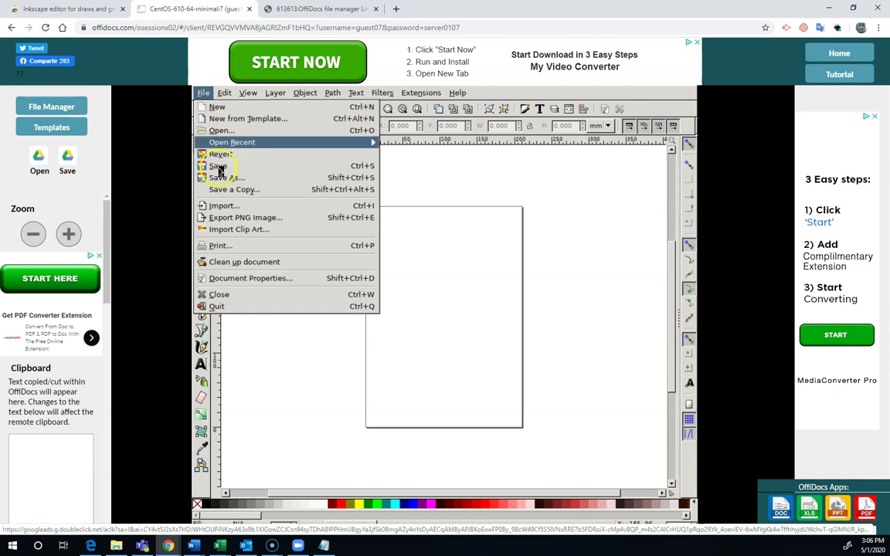
click(281, 207)
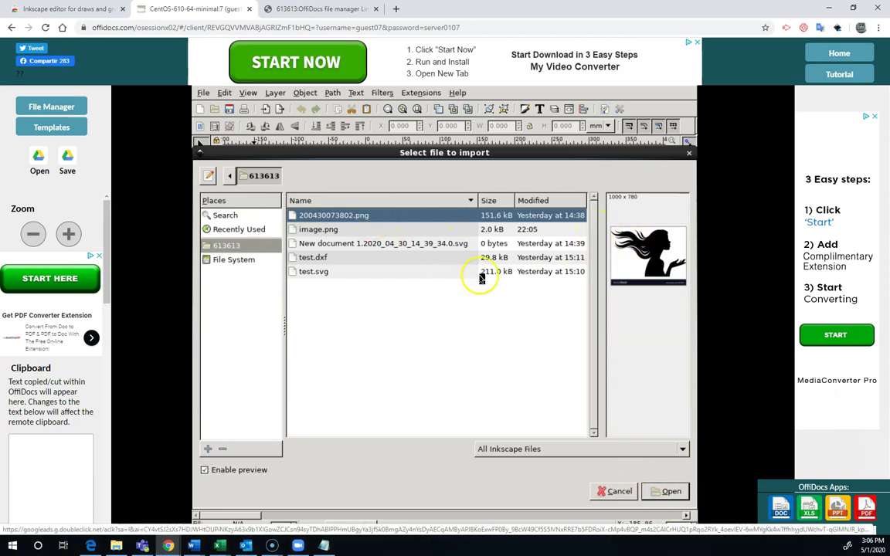
click(662, 492)
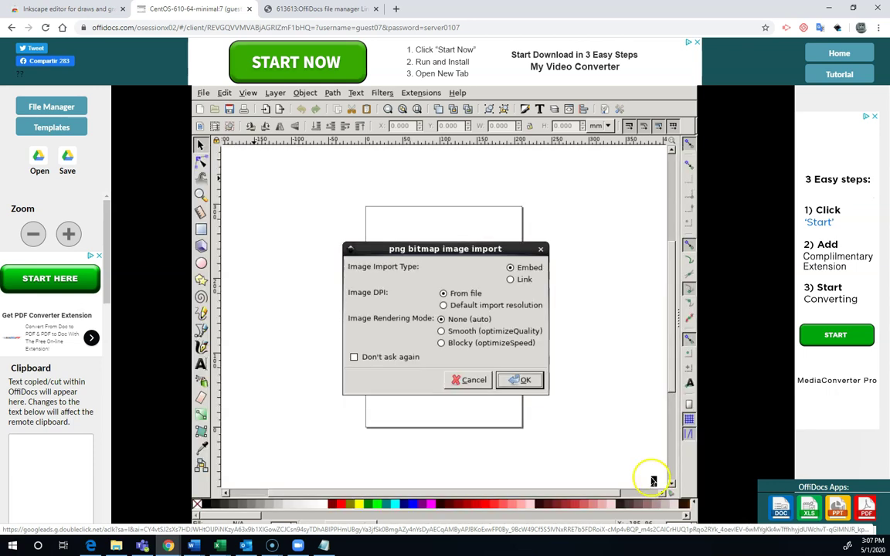
Accept the embed import settings, move the image up-left onto the page, and look at Trace Bitmap.
click(522, 380)
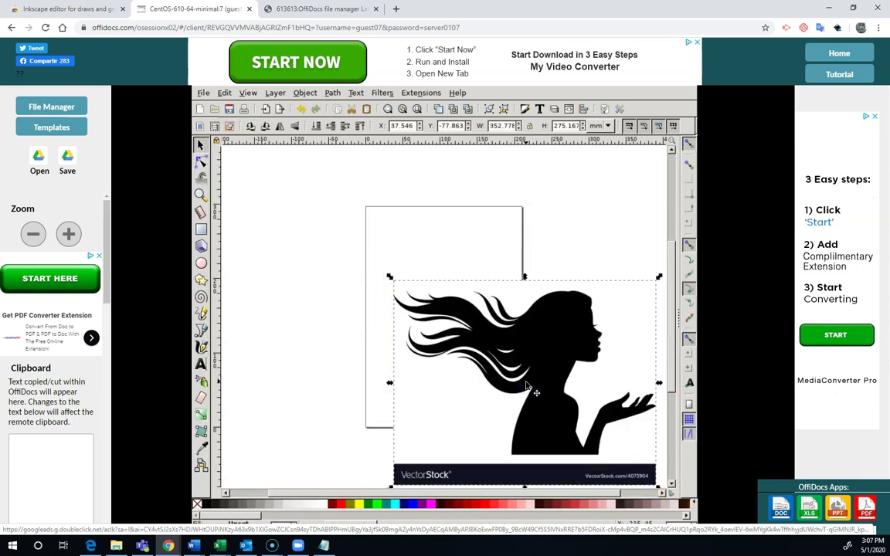
drag(408, 311, 421, 284)
right_click(421, 284)
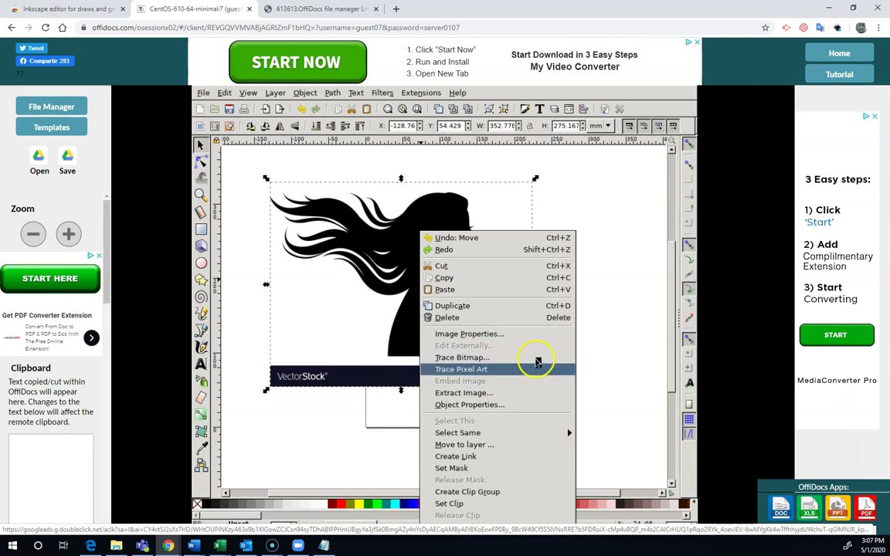
click(537, 359)
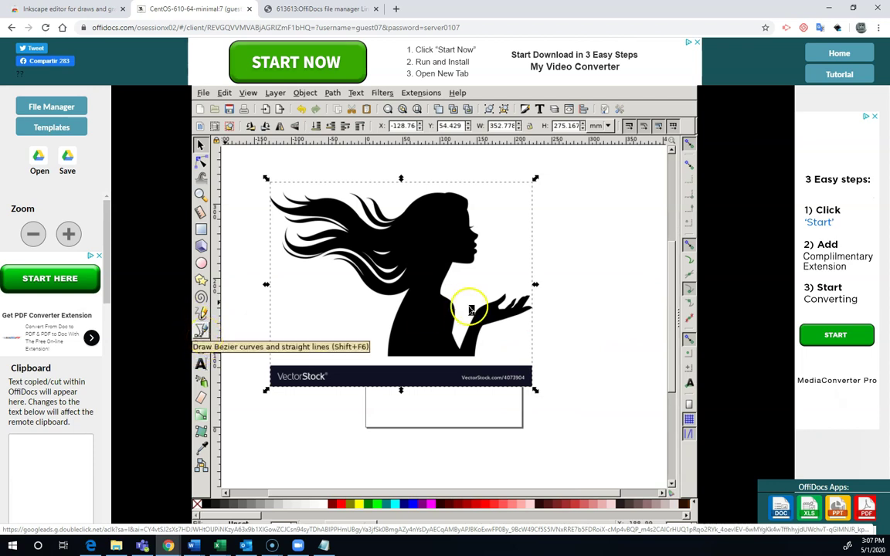
click(593, 309)
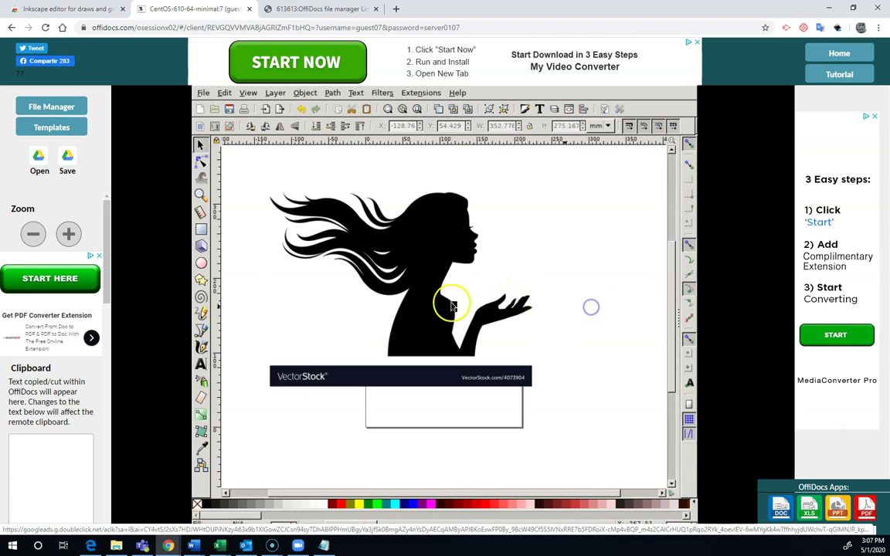
With the Bezier tool, start the outline at the forehead and trace down the nose.
scroll(471, 235, up, 7)
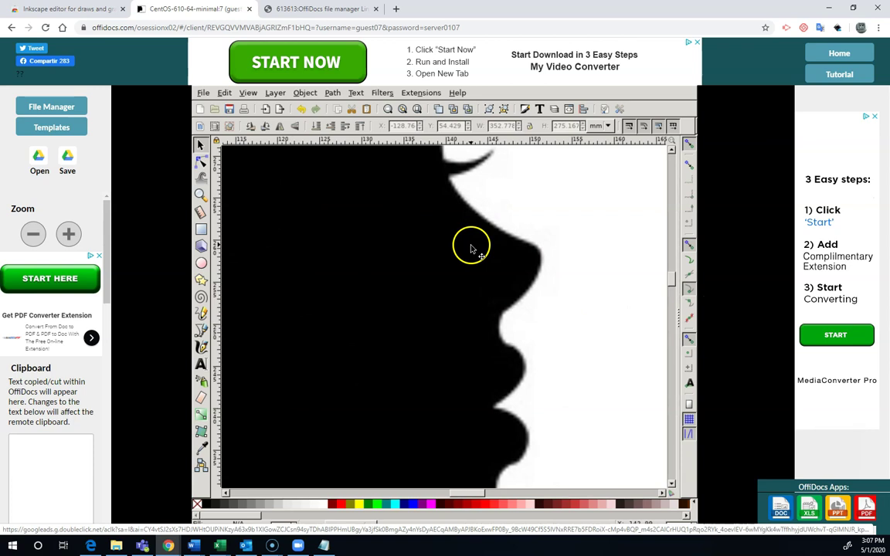
click(201, 330)
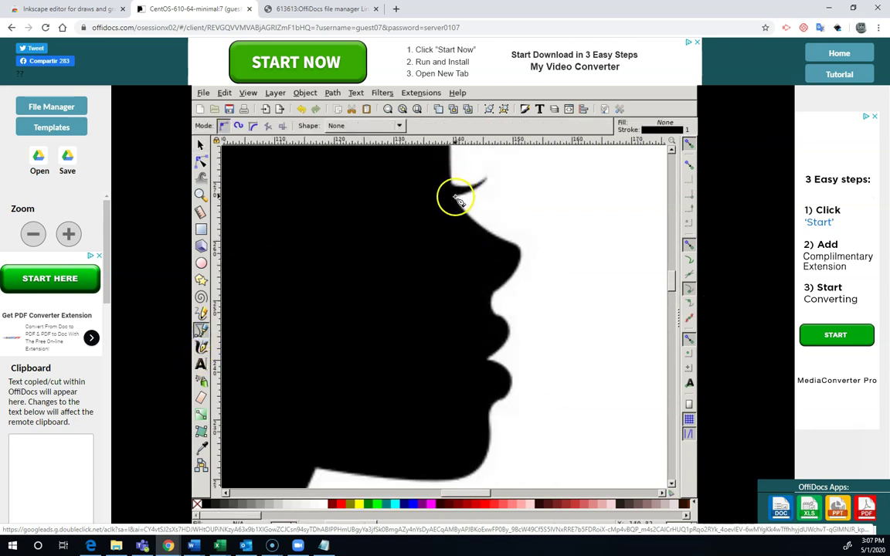
click(479, 221)
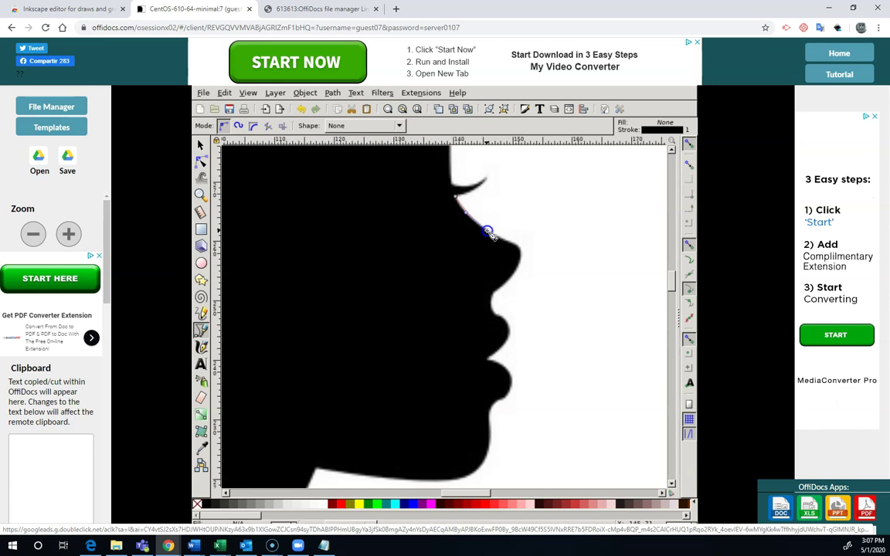
click(515, 243)
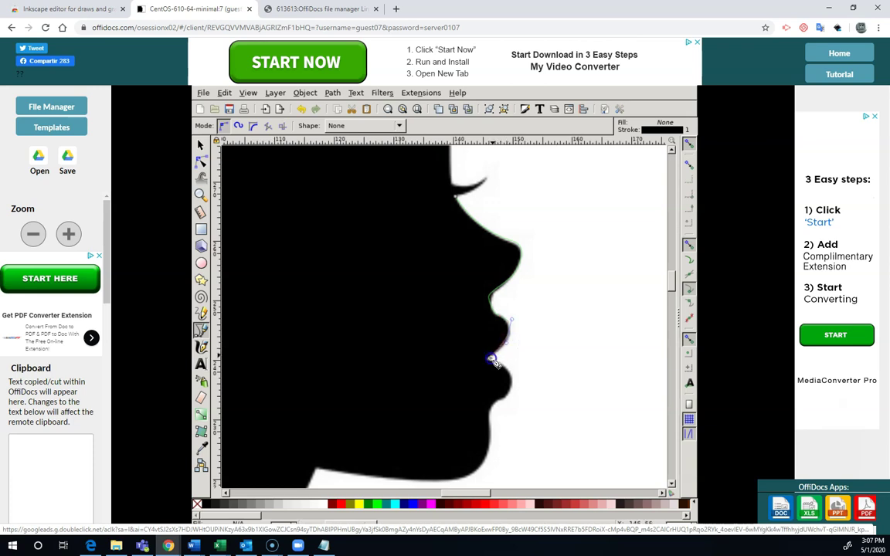
drag(492, 366, 488, 364)
Continue the outline over the lips and curve it along the chin.
click(508, 369)
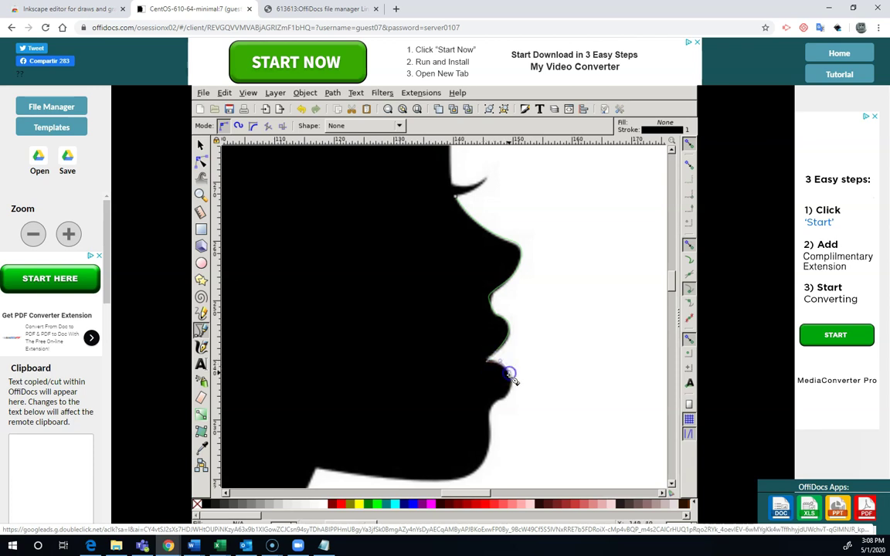
click(504, 398)
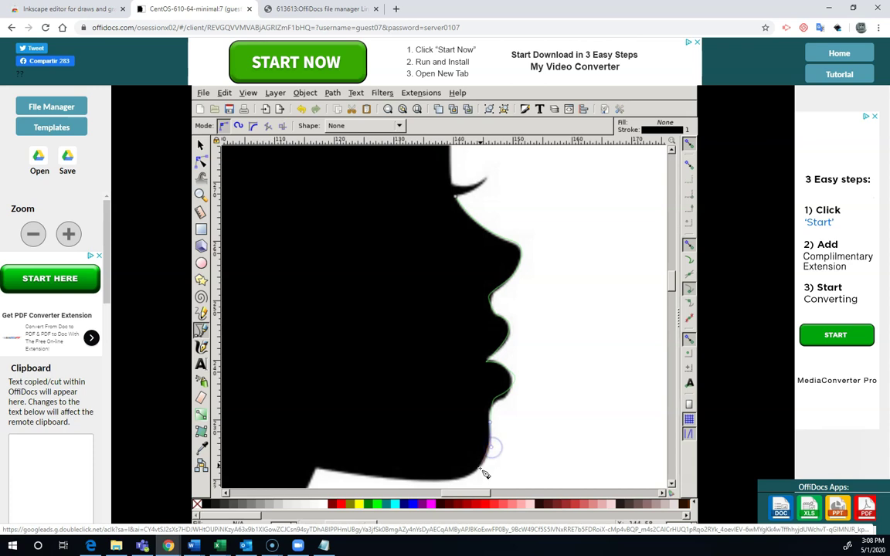
click(446, 479)
drag(424, 482, 342, 474)
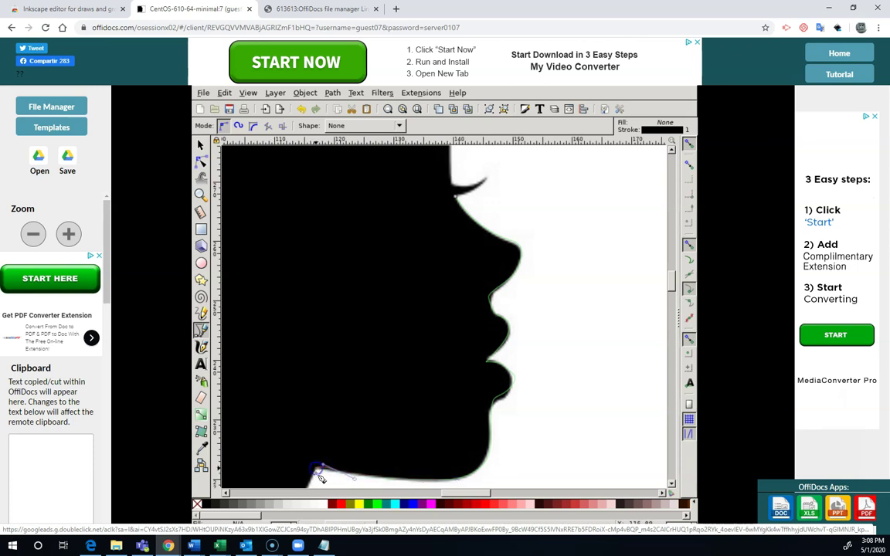
drag(322, 482, 345, 438)
Trace curved nodes down the slanted black neck edge.
scroll(345, 438, down, 8)
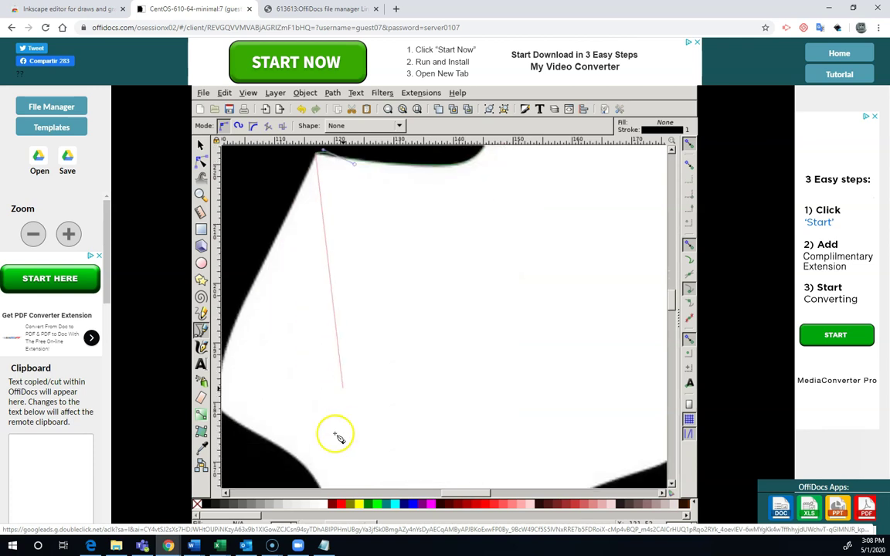
click(247, 305)
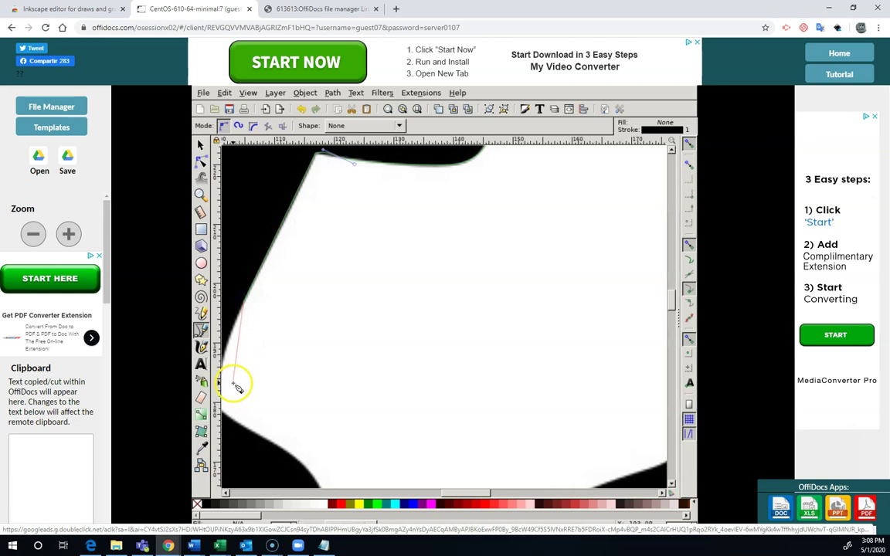
scroll(234, 383, left, 3)
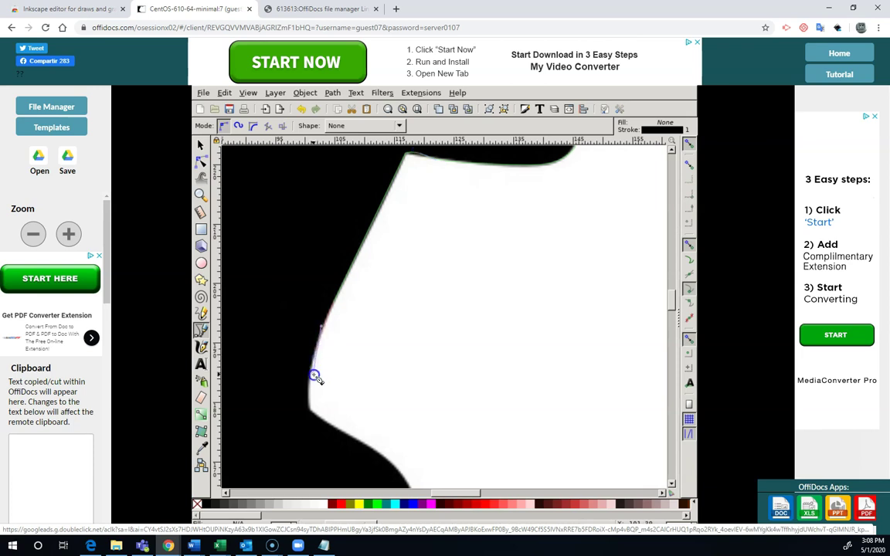
click(308, 408)
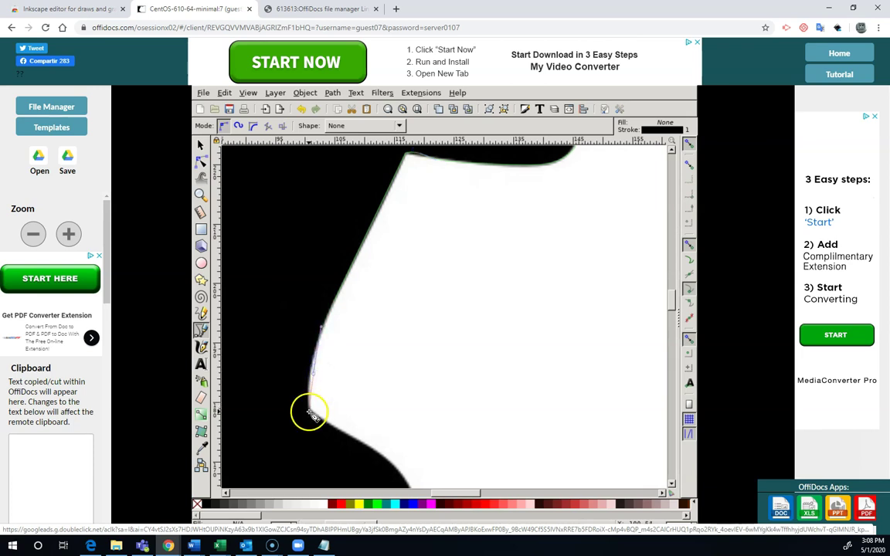
drag(311, 414, 390, 462)
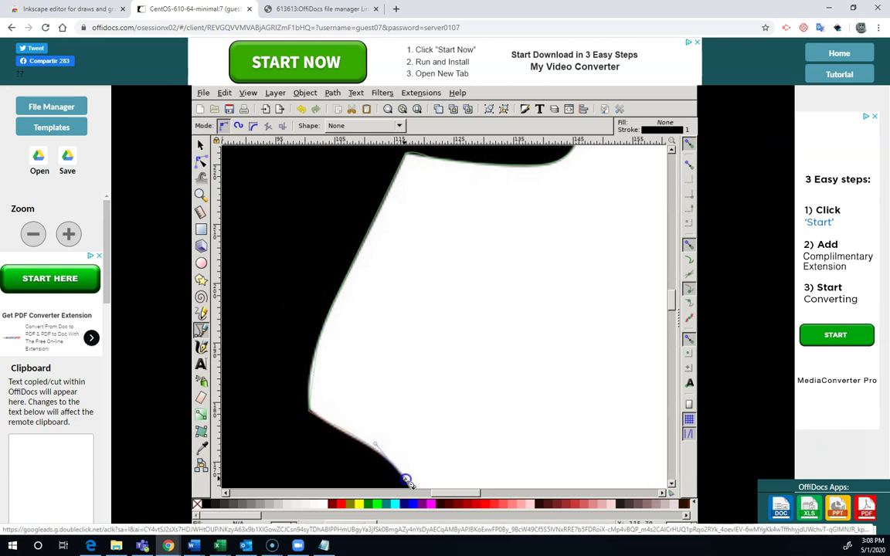
drag(408, 479, 425, 244)
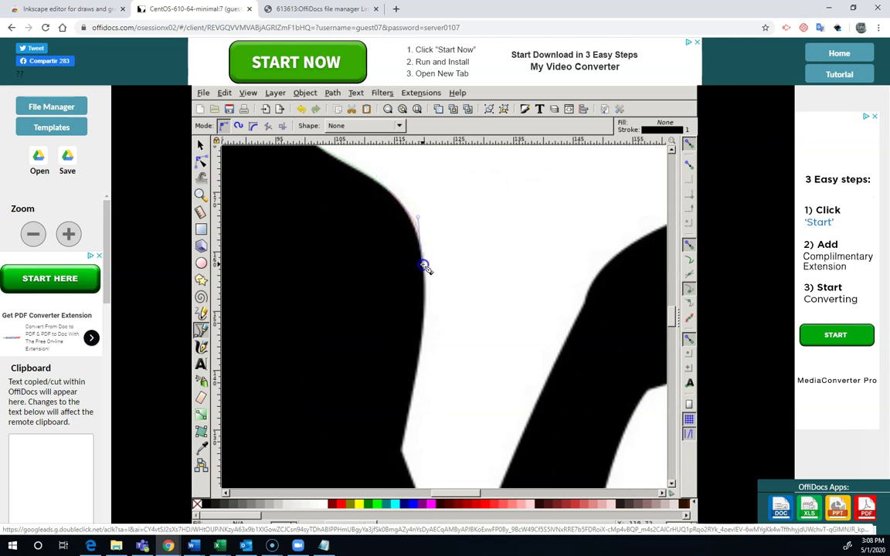
drag(421, 330, 418, 365)
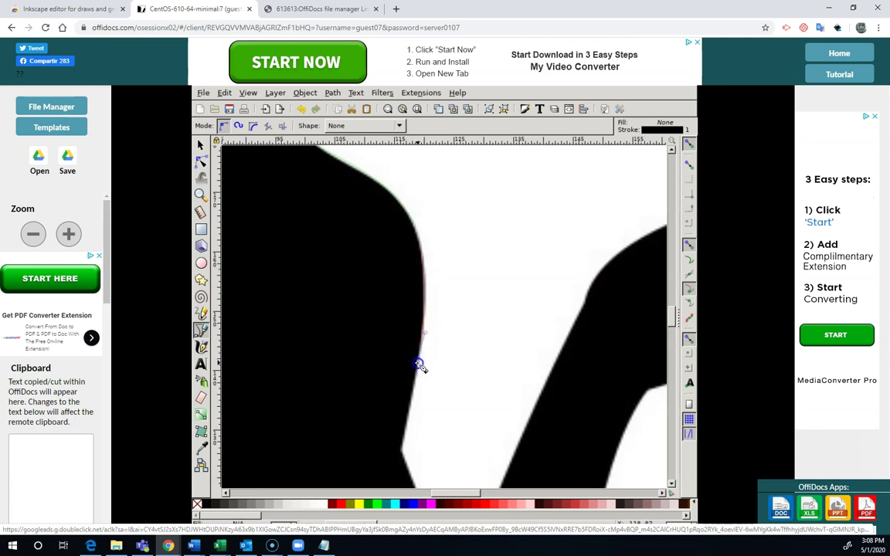
Trace the edge down to the V's tip and back up its right side.
drag(404, 413, 400, 453)
scroll(419, 437, down, 6)
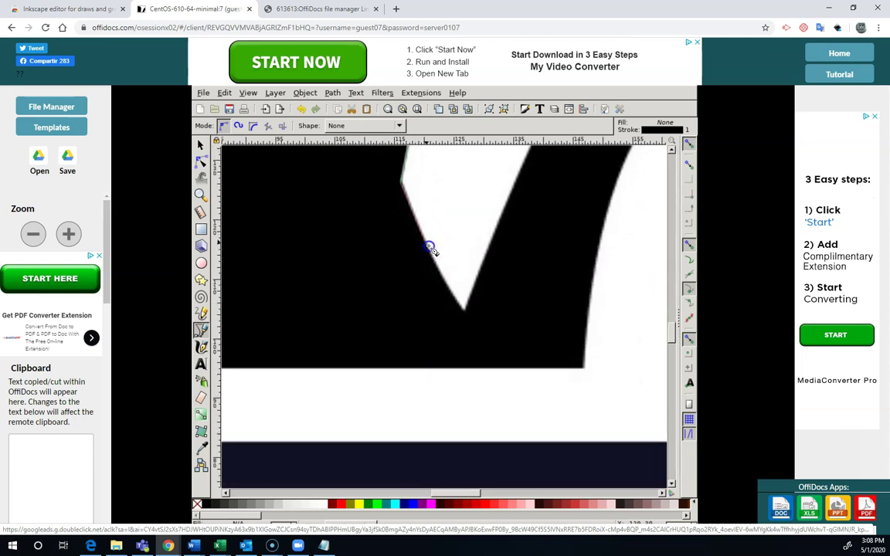
mouse_move(437, 270)
mouse_down()
mouse_move(466, 312)
mouse_move(447, 283)
mouse_up()
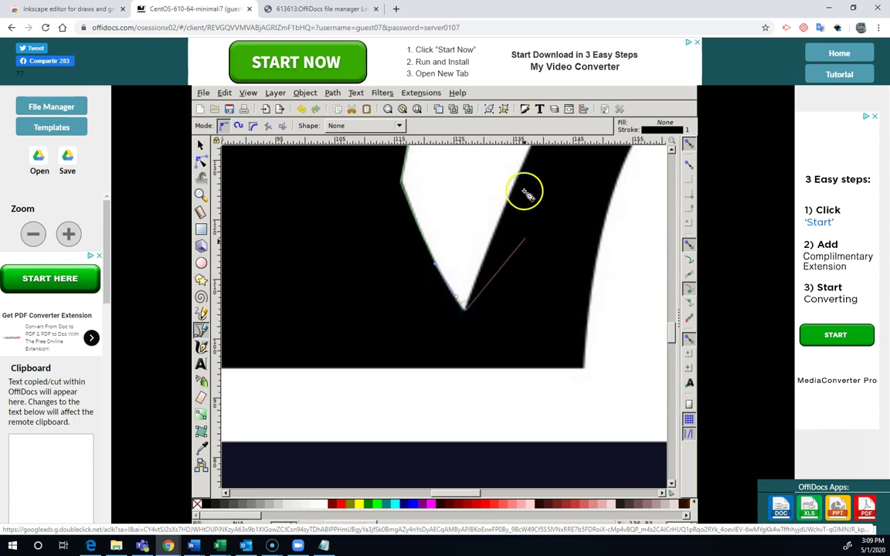
drag(520, 189, 516, 187)
scroll(516, 187, right, 5)
scroll(641, 345, right, 3)
Place outline nodes around the fingertips, finger valleys, thumb and wrist.
click(340, 285)
click(377, 318)
click(468, 305)
click(509, 258)
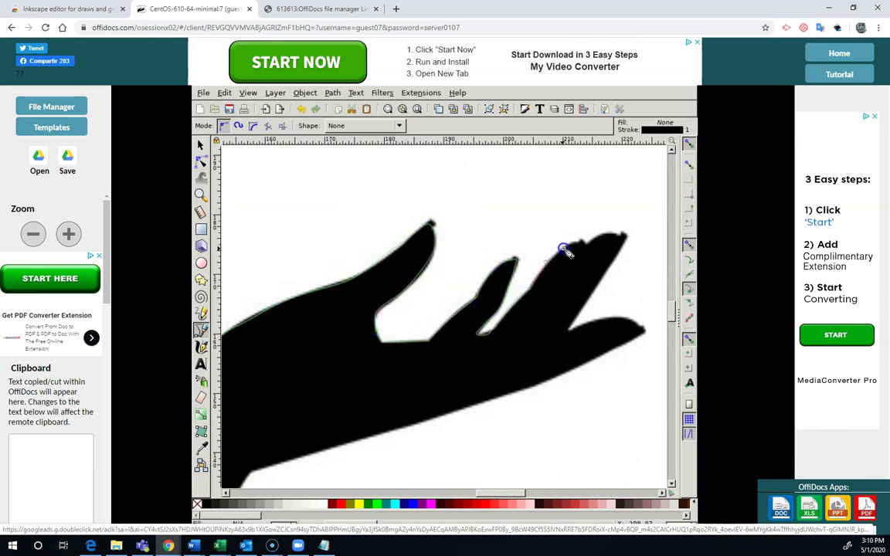
click(566, 327)
click(641, 338)
click(248, 473)
click(336, 359)
click(328, 438)
Trace nodes along the hair's top edge and down the shape's right side.
scroll(402, 452, left, 10)
scroll(540, 261, right, 8)
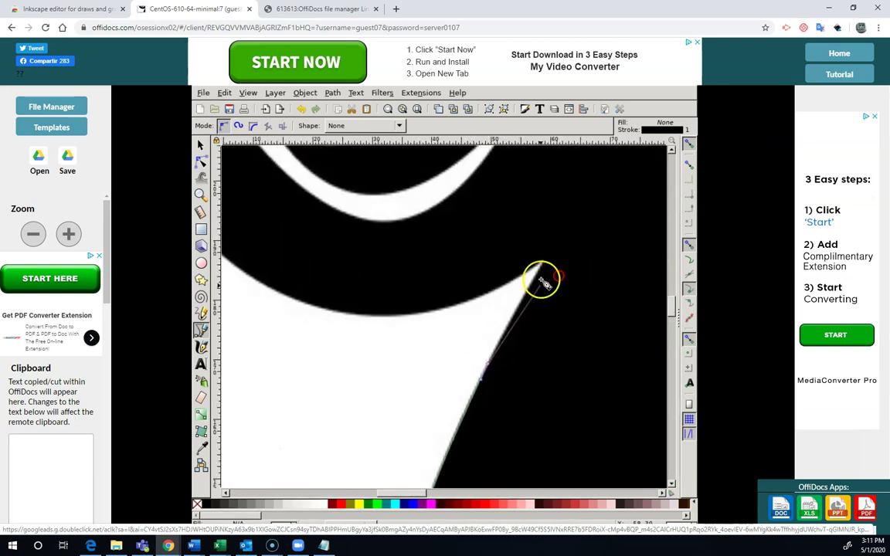
scroll(499, 343, up, 2)
scroll(499, 343, down, 5)
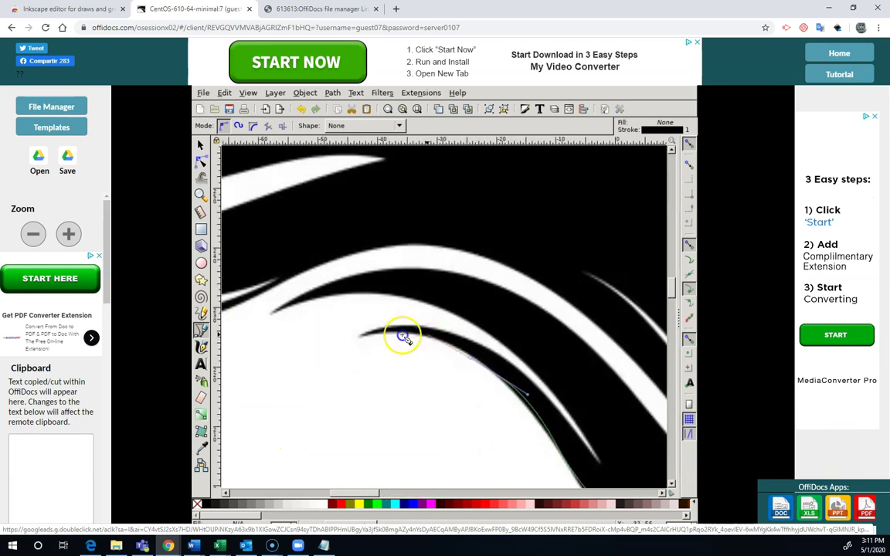
scroll(475, 215, up, 3)
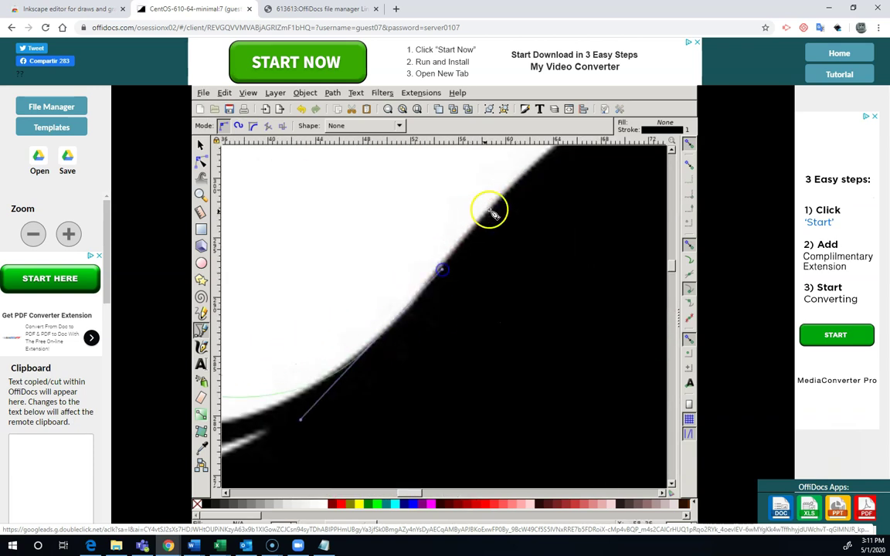
scroll(489, 211, up, 3)
click(655, 358)
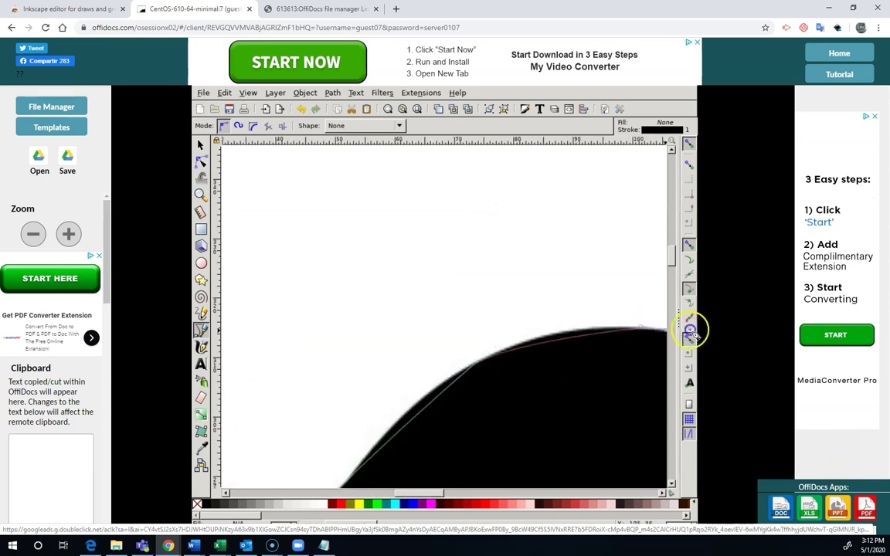
click(433, 351)
click(573, 376)
click(587, 428)
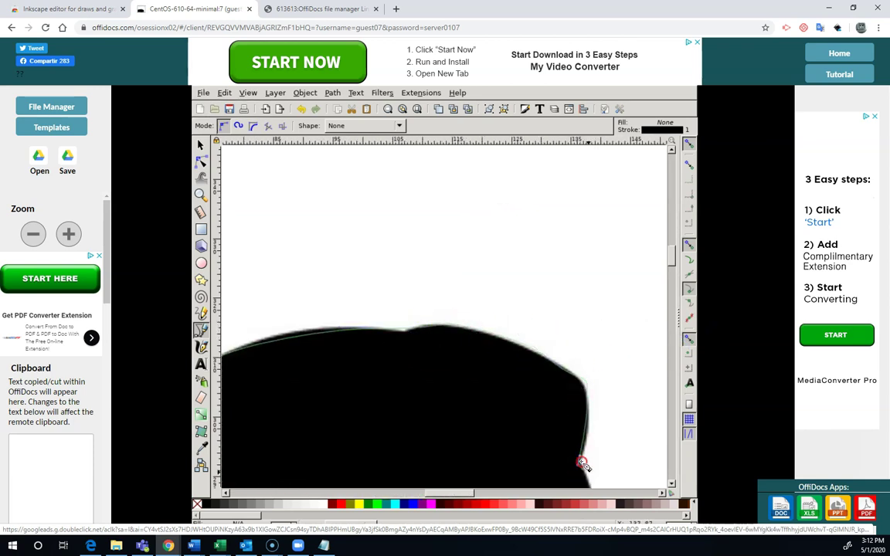
Add the last face-profile nodes and close the path at its starting node.
scroll(556, 378, down, 9)
scroll(441, 119, right, 5)
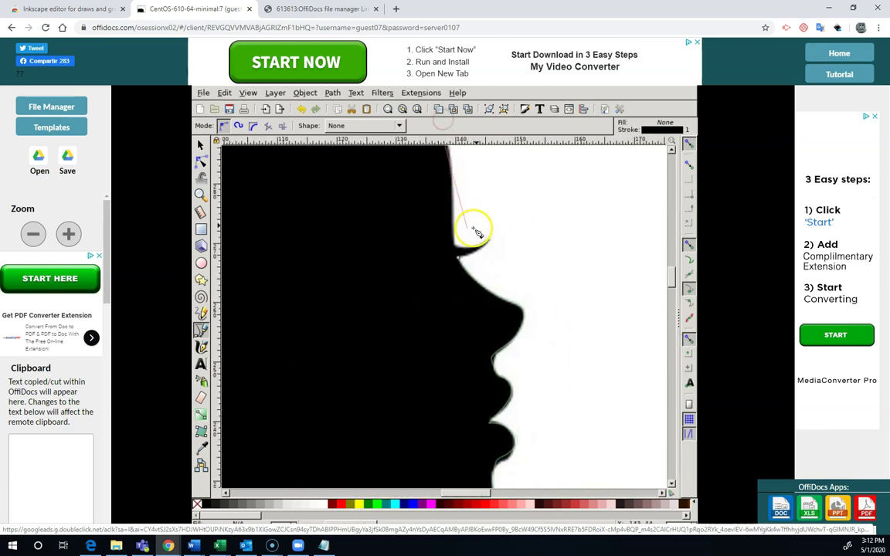
scroll(464, 238, up, 3)
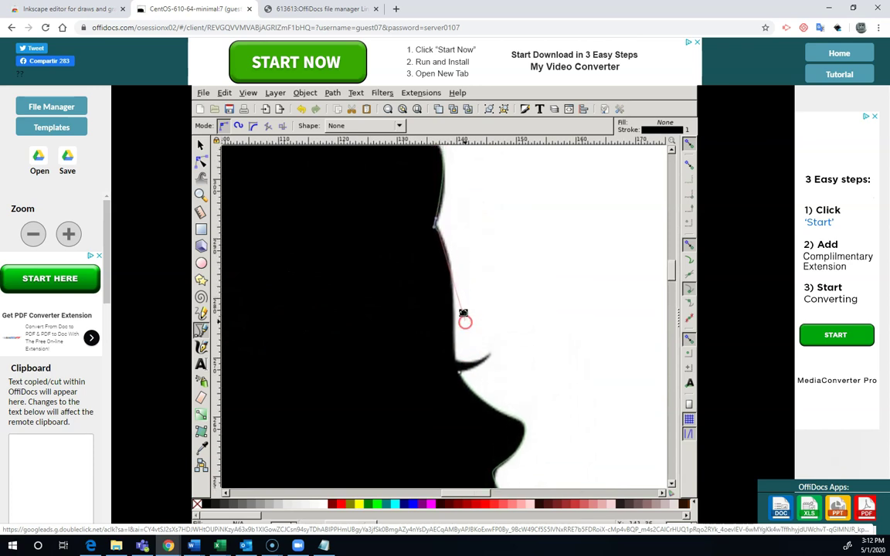
click(452, 271)
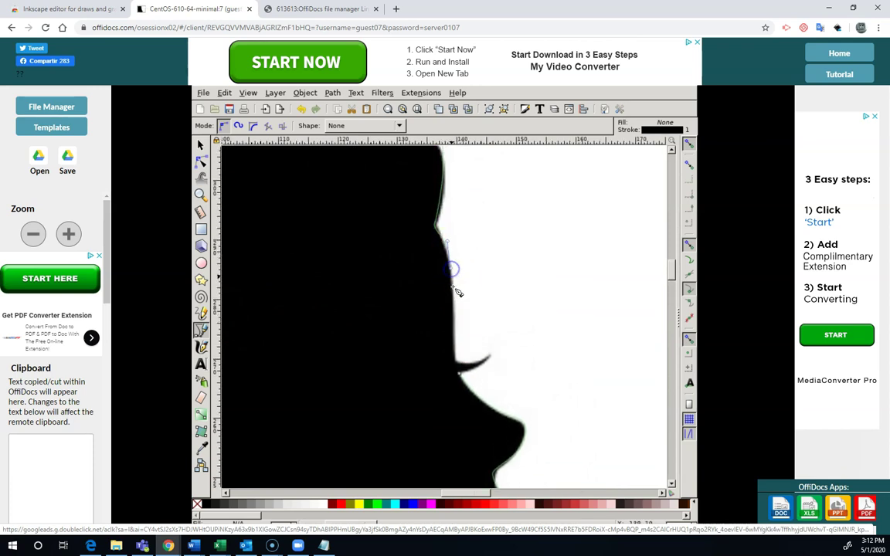
click(454, 342)
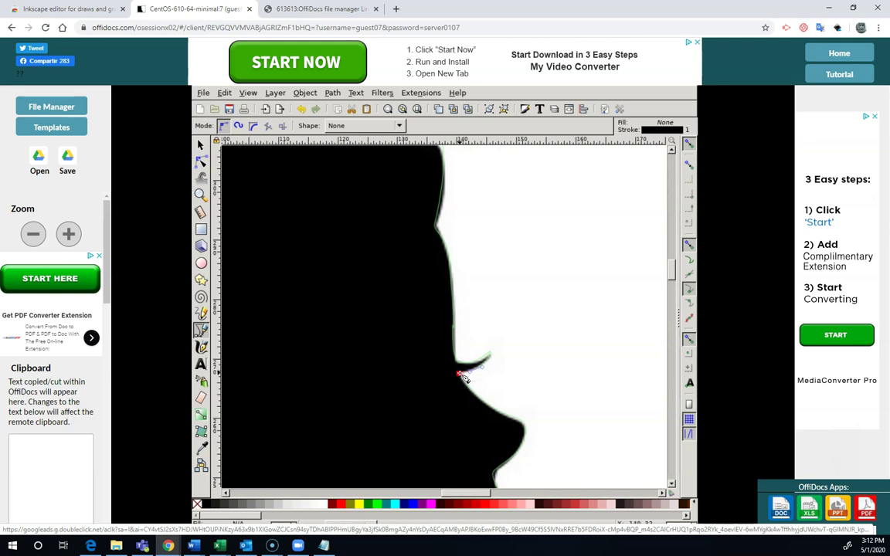
click(461, 375)
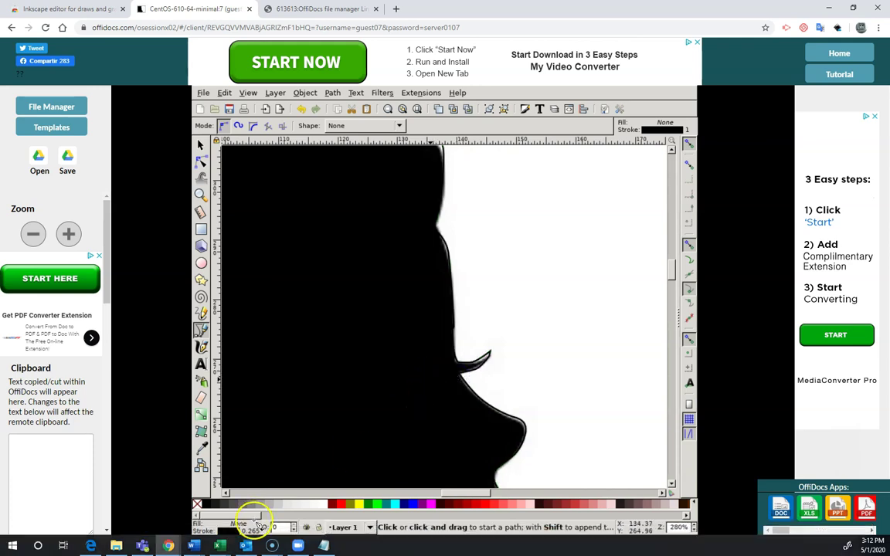
Give the closed path a red stroke of width 2 and a blue #0000FF fill.
shift+click(344, 508)
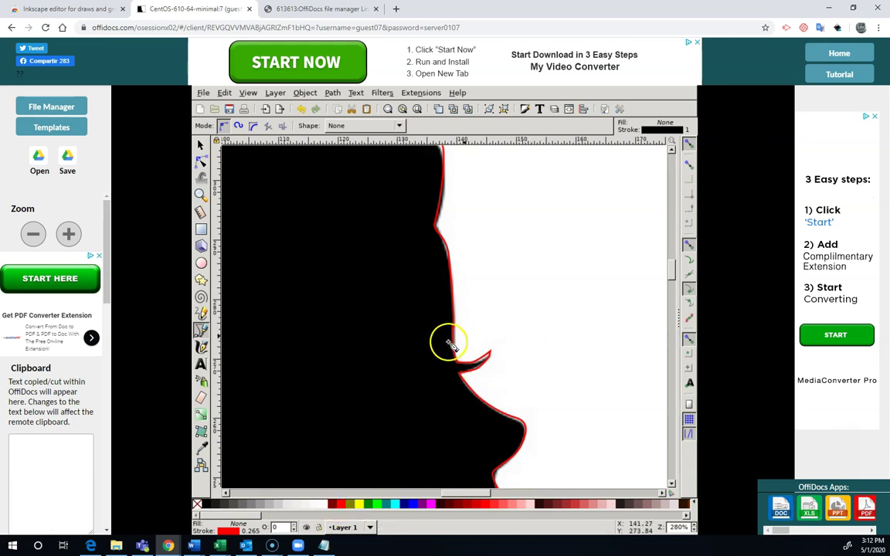
scroll(453, 341, down, 6)
scroll(387, 312, down, 3)
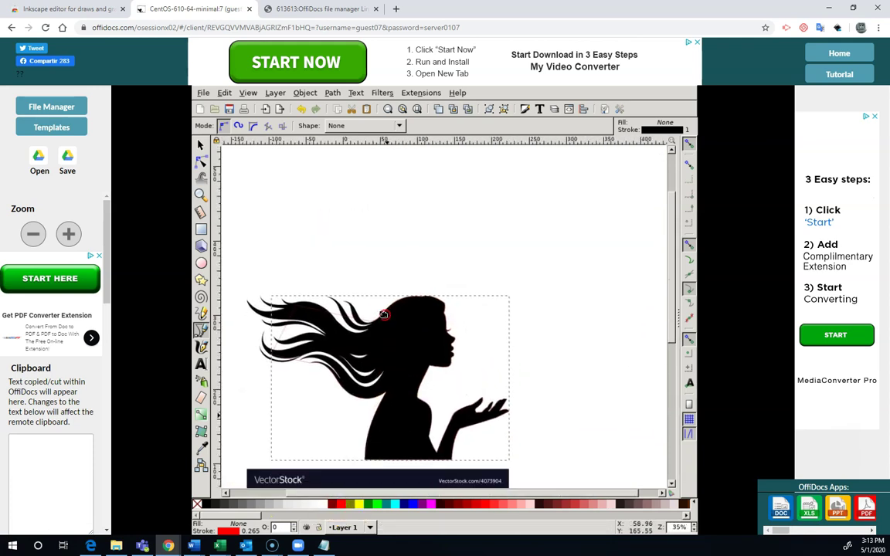
scroll(401, 309, left, 1)
drag(419, 325, 431, 337)
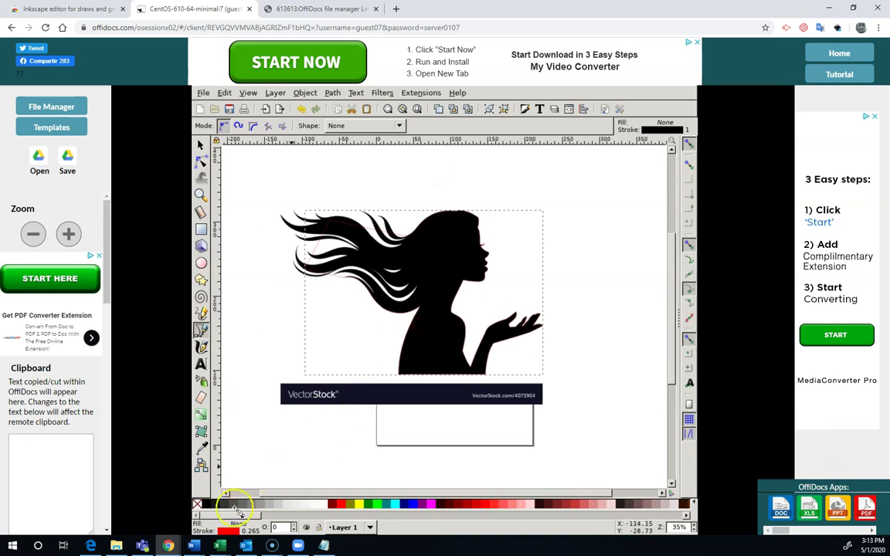
right_click(251, 532)
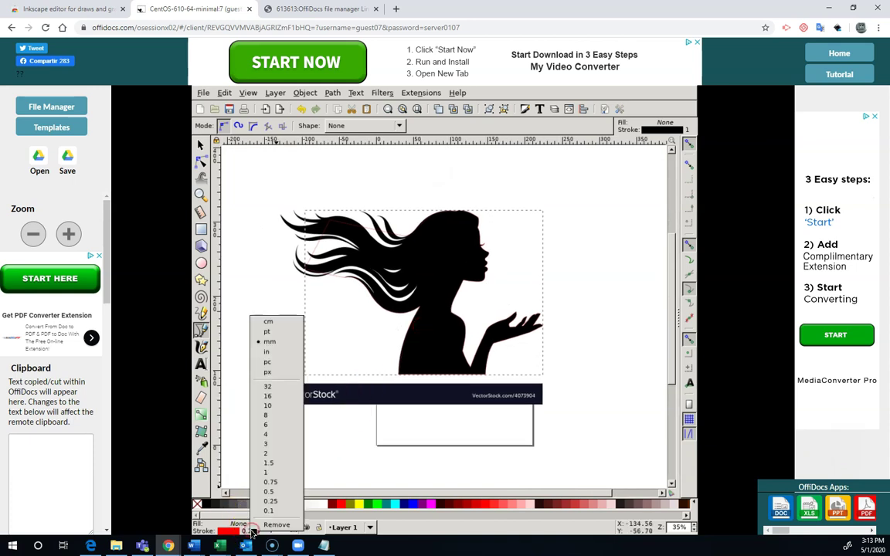
click(271, 458)
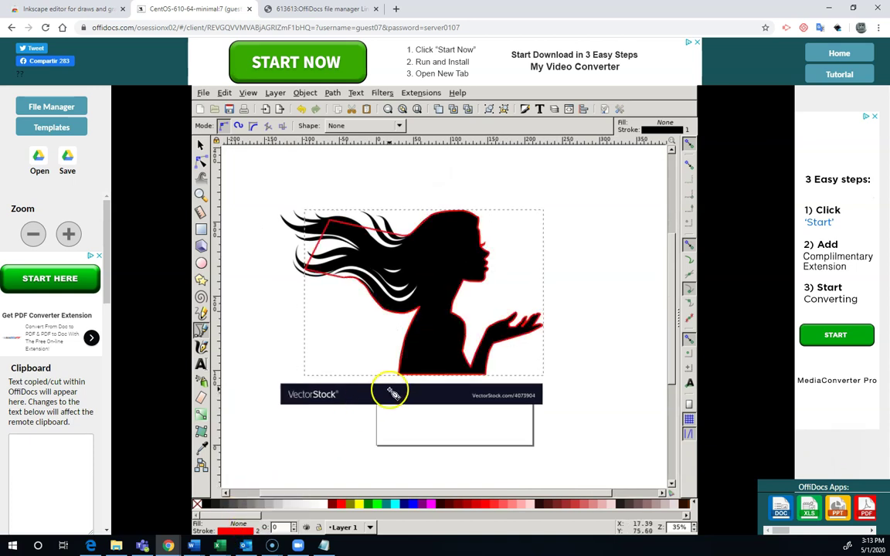
click(413, 508)
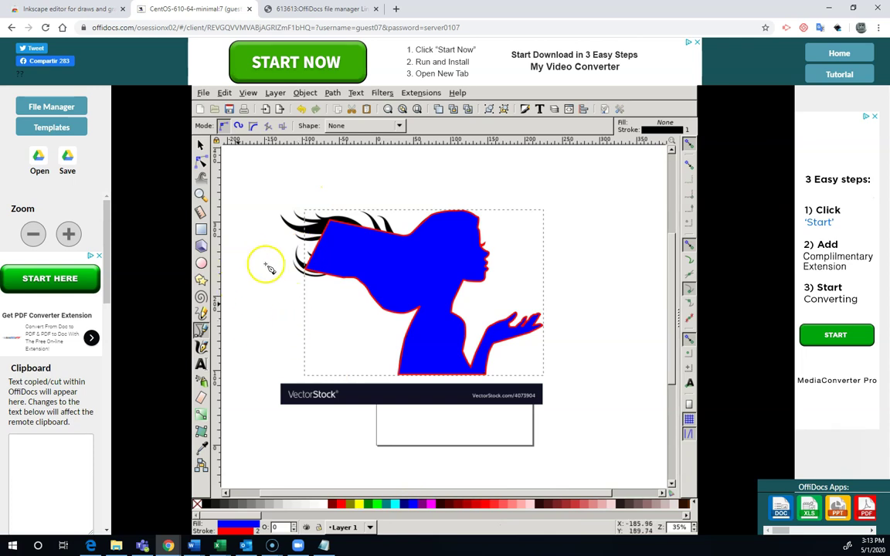
Select the traced blue silhouette path and delete it.
scroll(486, 278, up, 9)
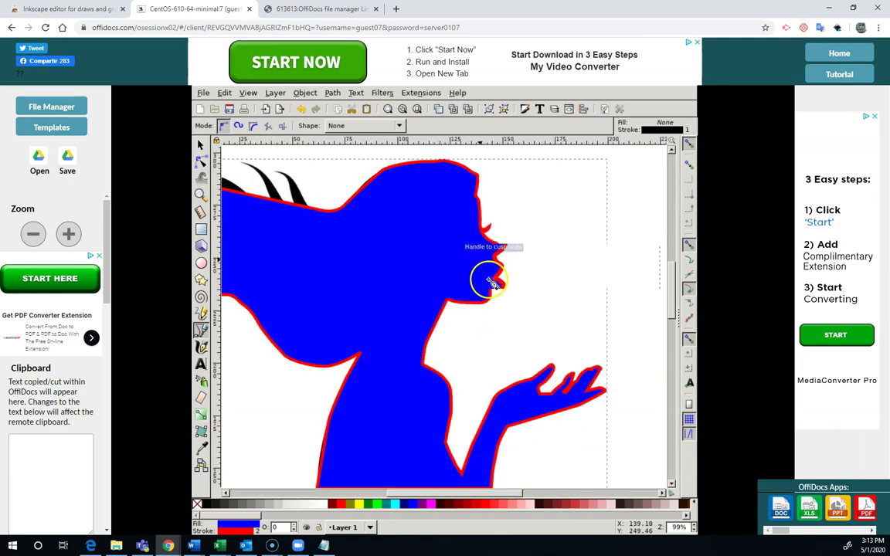
scroll(533, 331, up, 5)
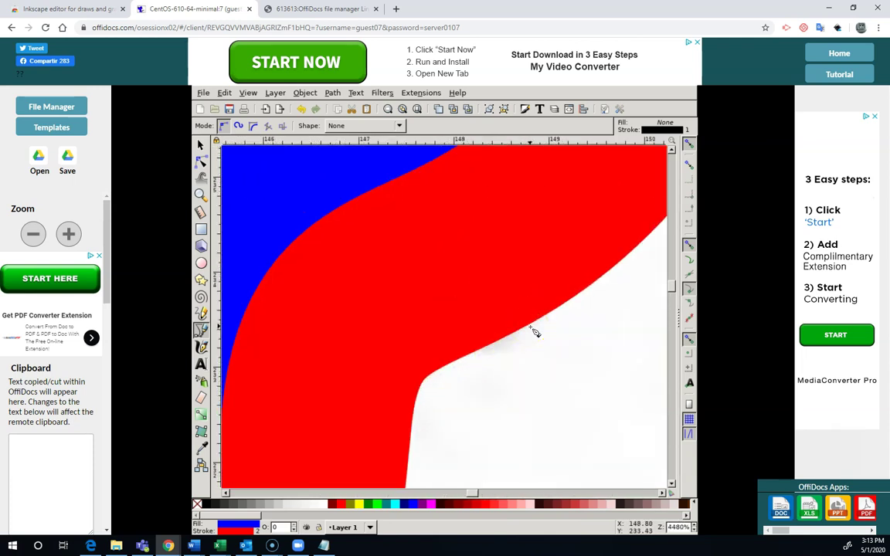
scroll(528, 326, down, 4)
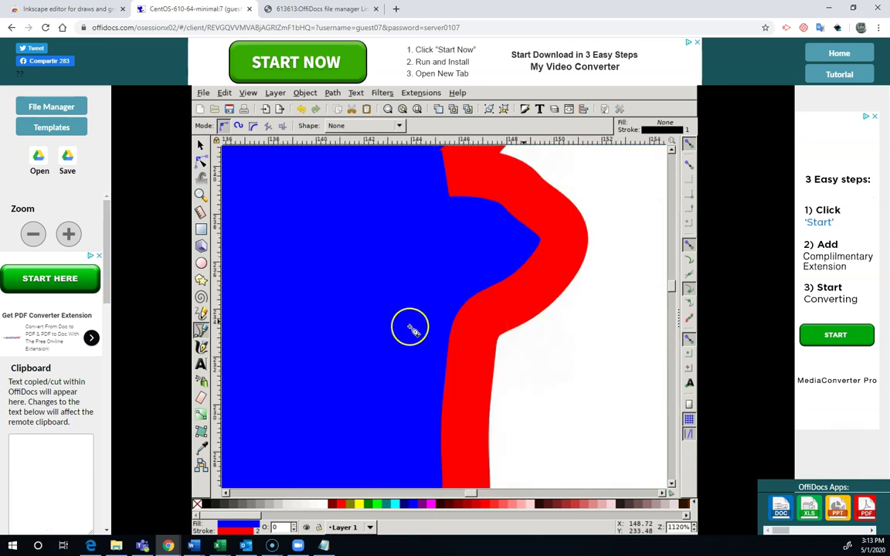
click(199, 144)
click(314, 232)
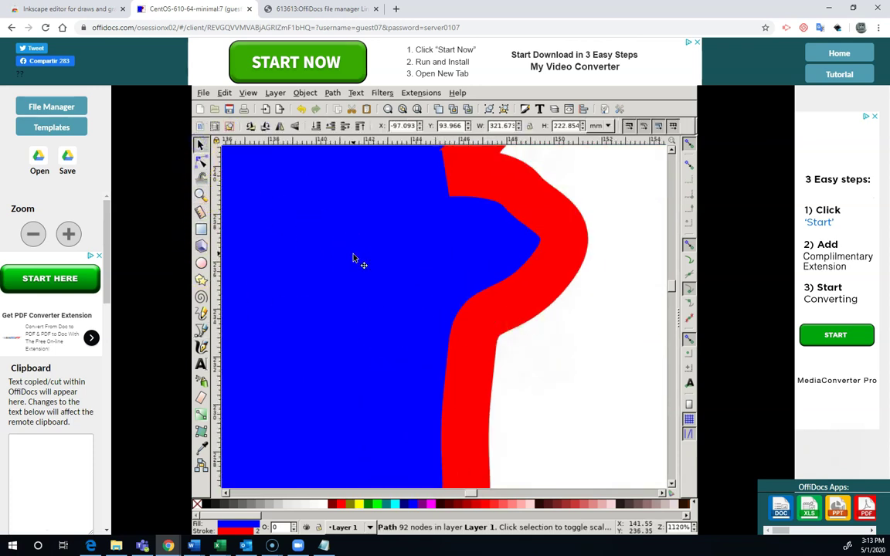
key(Delete)
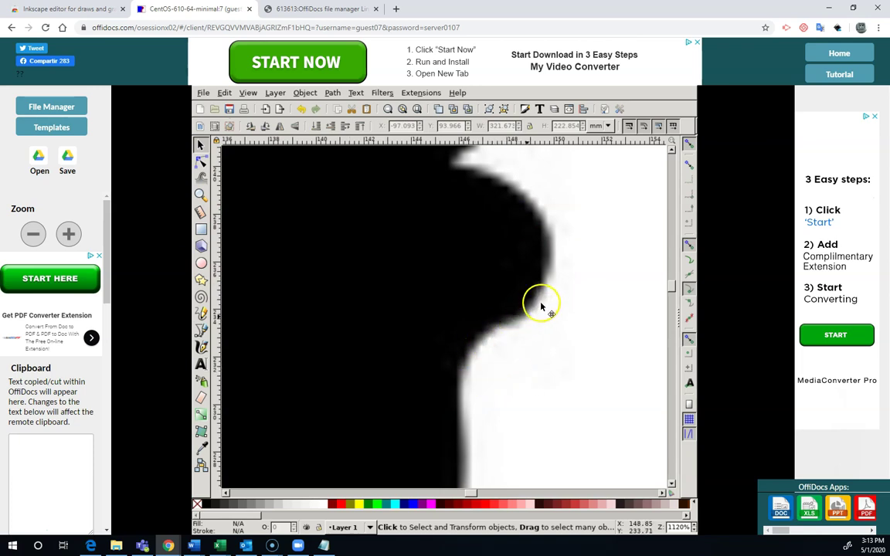
Undo the deletion to restore the blue, red-outlined path and zoom out to the whole silhouette.
key(ctrl+z)
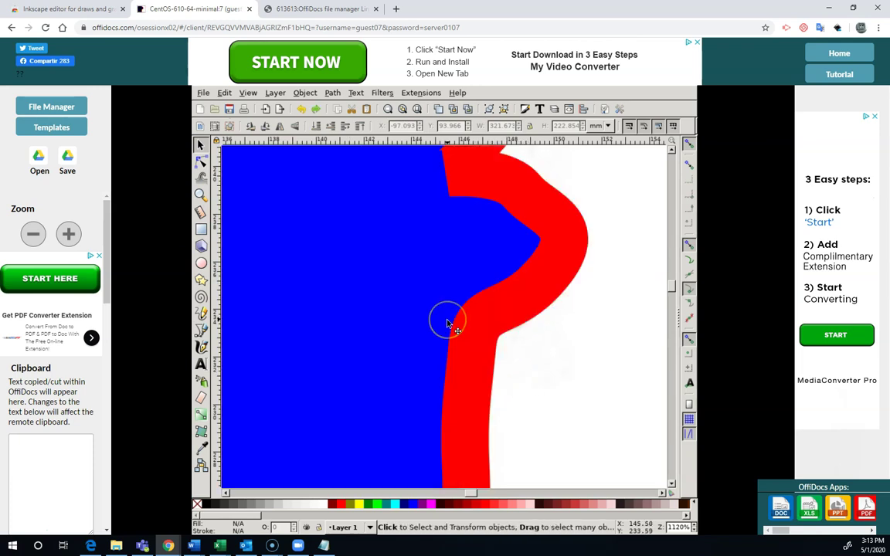
scroll(451, 327, down, 9)
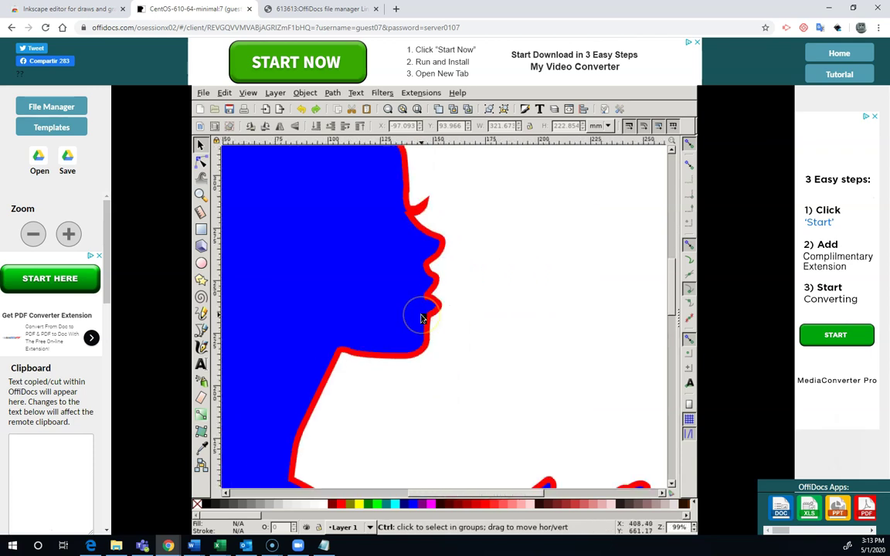
scroll(421, 318, down, 1)
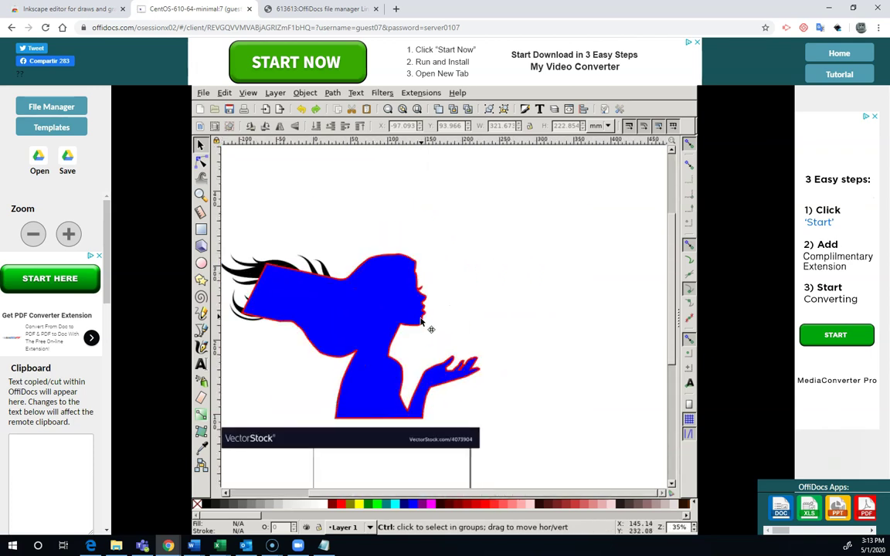
Delete the embedded reference photo, pan the view, then undo the photo deletion.
click(320, 260)
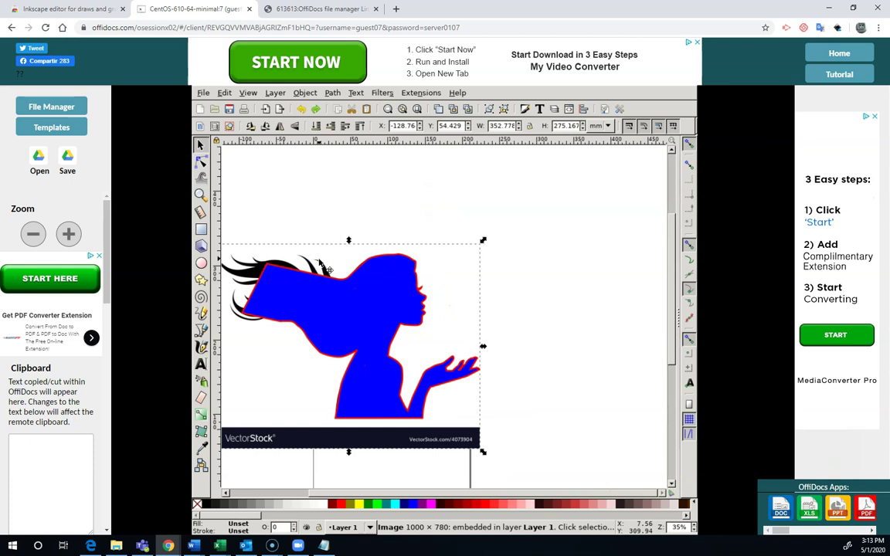
key(Delete)
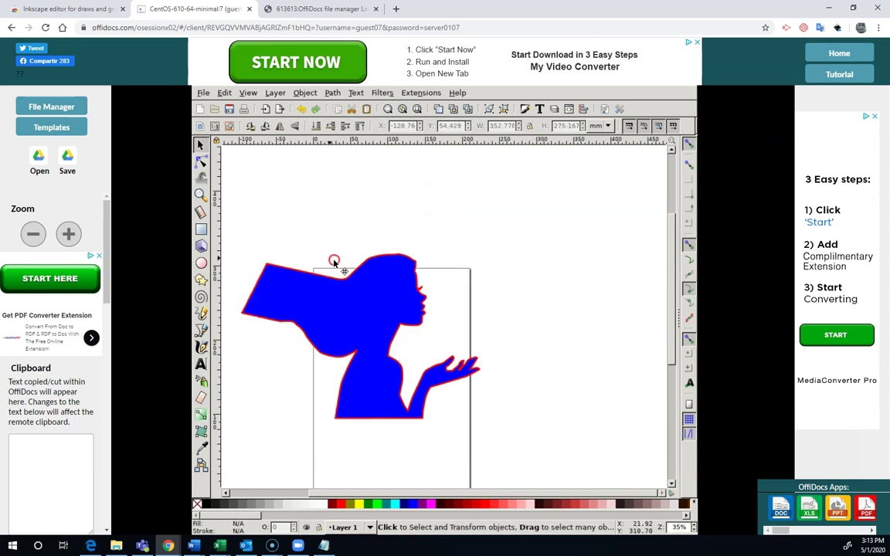
drag(337, 258, 290, 348)
key(ctrl+z)
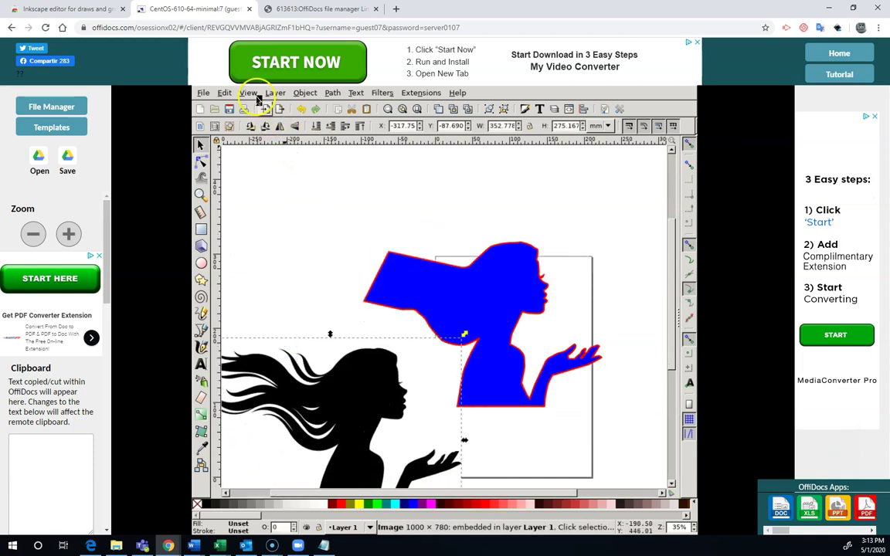
Switch to Outline display mode and back to Normal, delete the reference photo, and move the silhouette left and down.
click(252, 96)
mouse_move(270, 121)
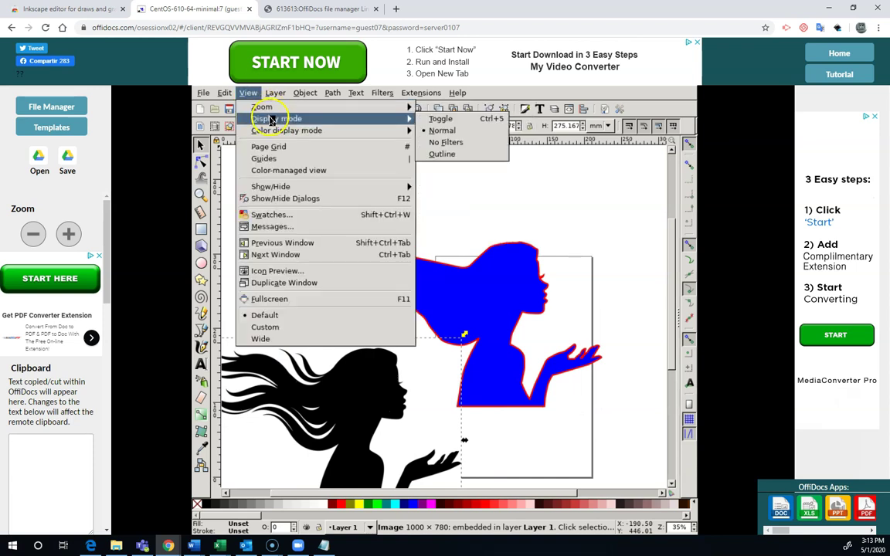
click(445, 154)
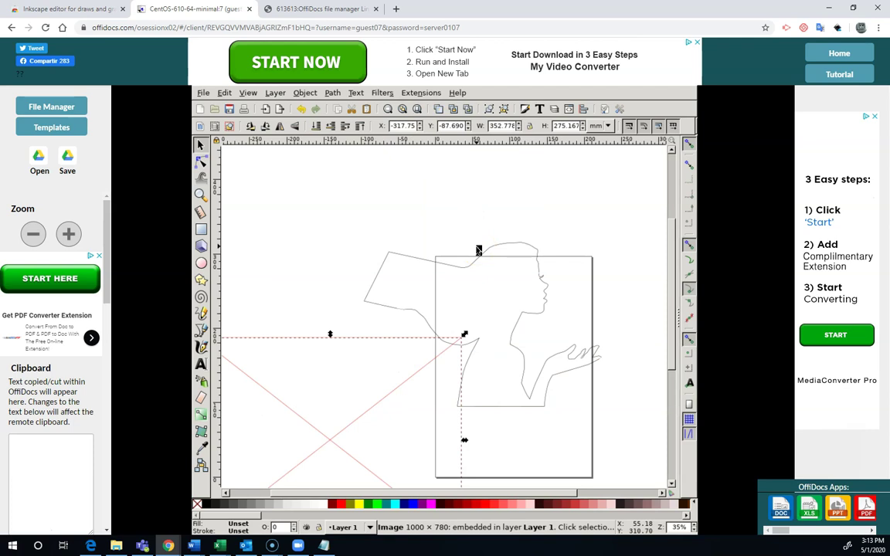
click(290, 145)
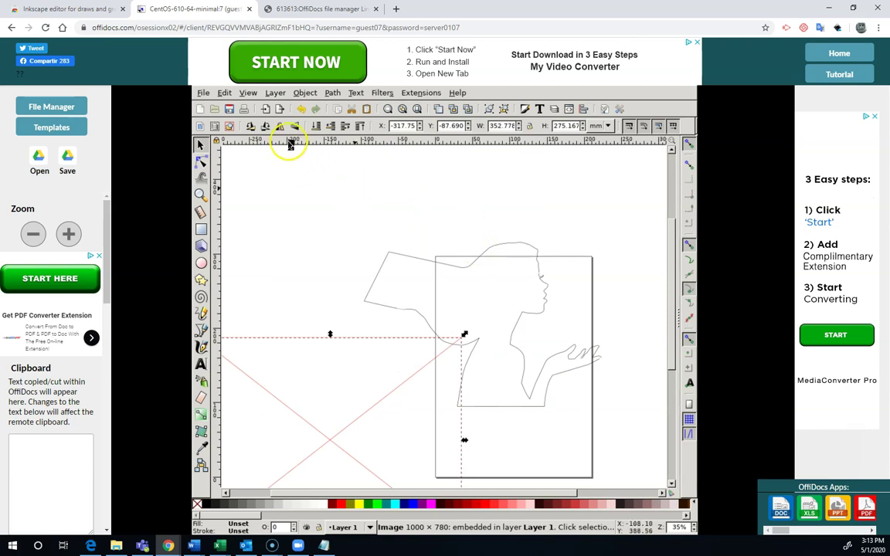
click(252, 94)
mouse_move(278, 119)
click(466, 136)
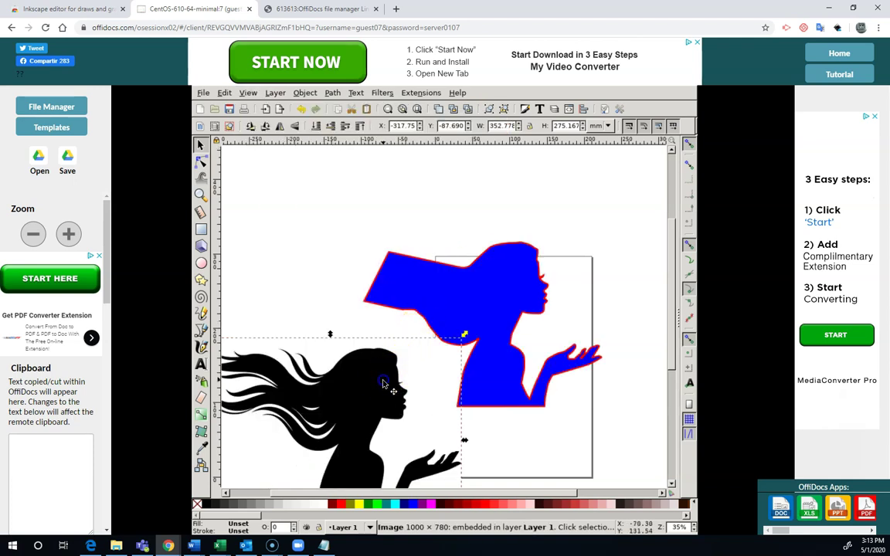
key(Delete)
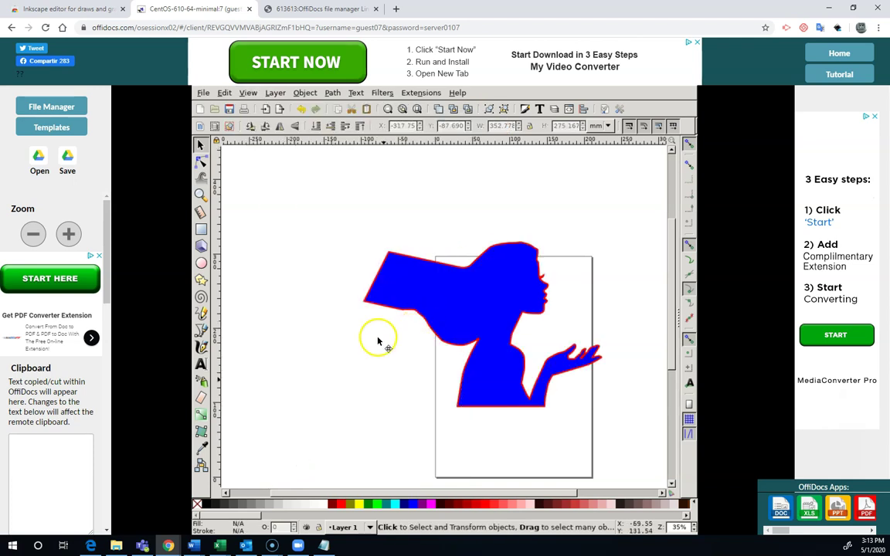
drag(431, 372, 339, 401)
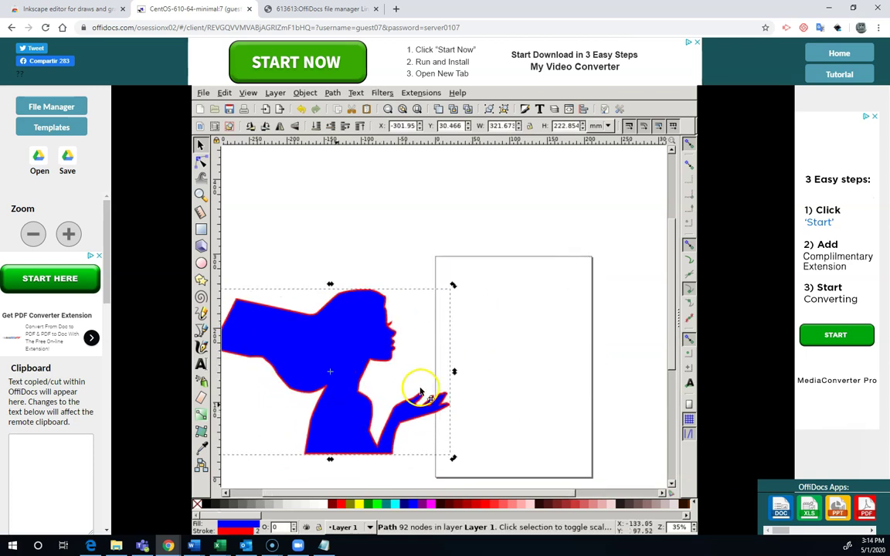
Save the drawing under a new name as flowingHair.svg in Inkscape SVG format.
click(204, 93)
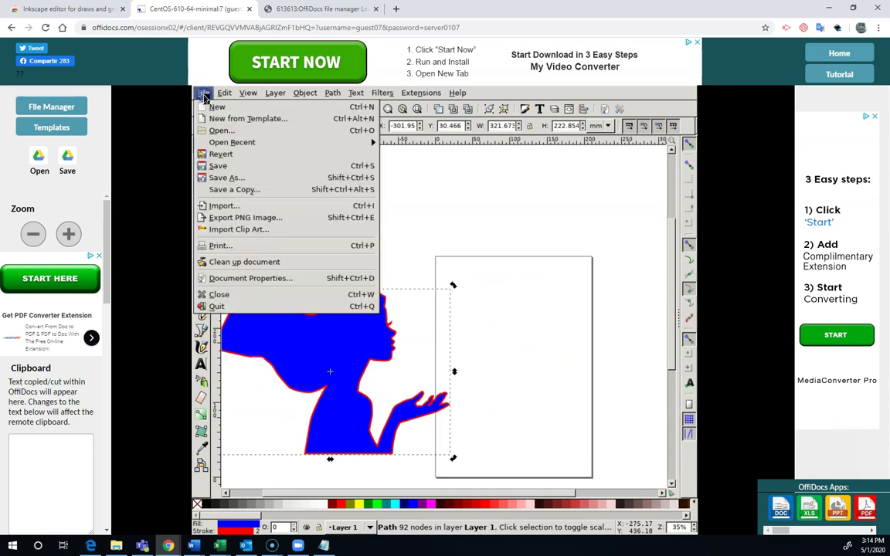
click(252, 179)
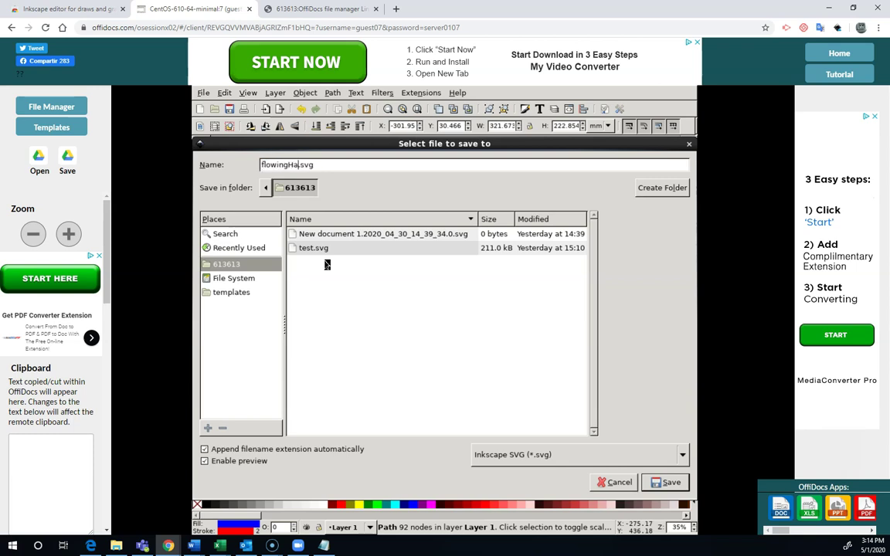
text(ir)
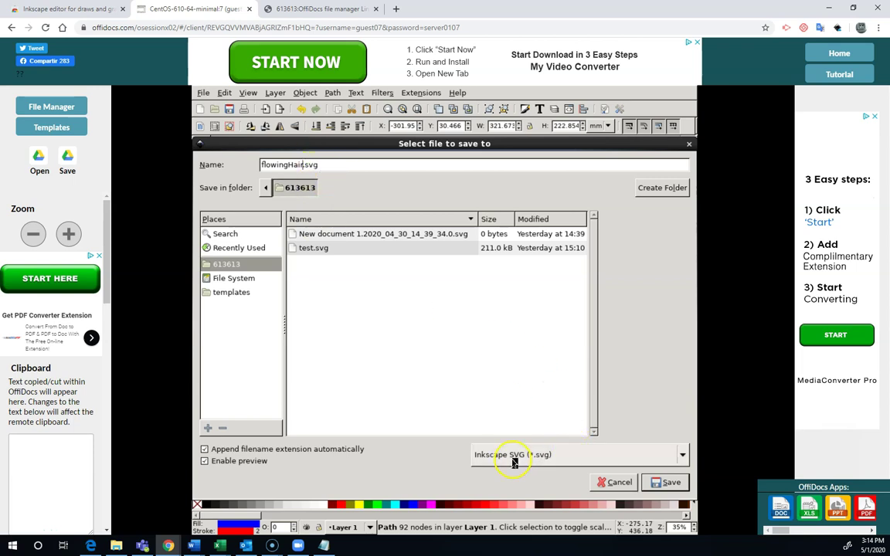
click(667, 483)
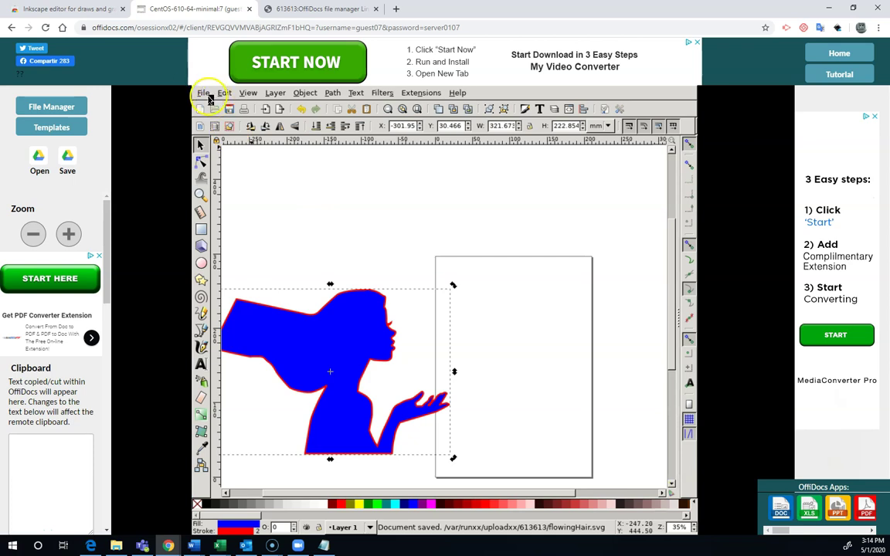
Save a copy as flowingHair.dxf in Desktop Cutting Plotter (AutoCAD DXF R14) format with mm base unit.
click(204, 94)
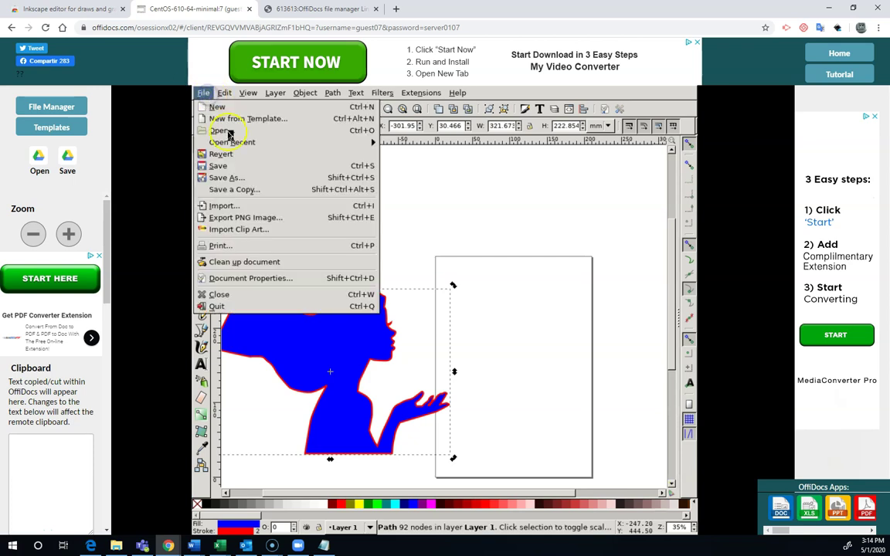
click(240, 179)
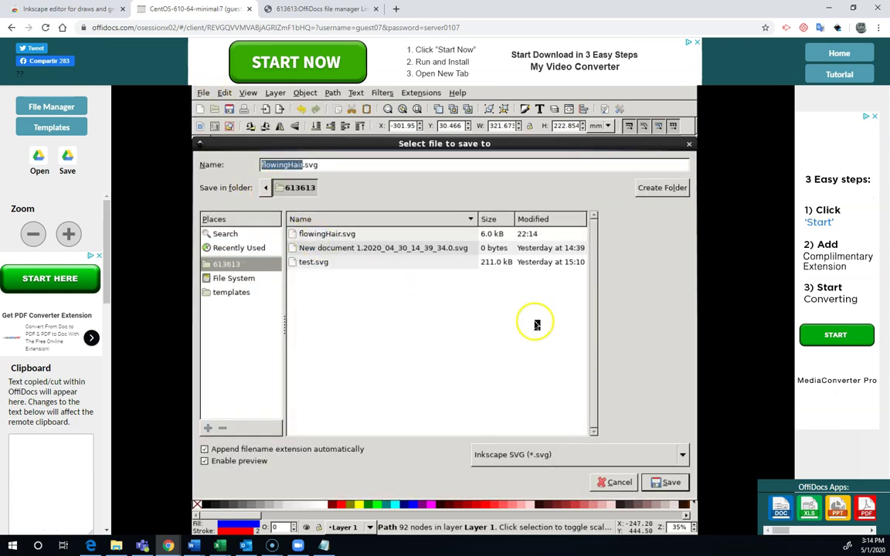
click(530, 459)
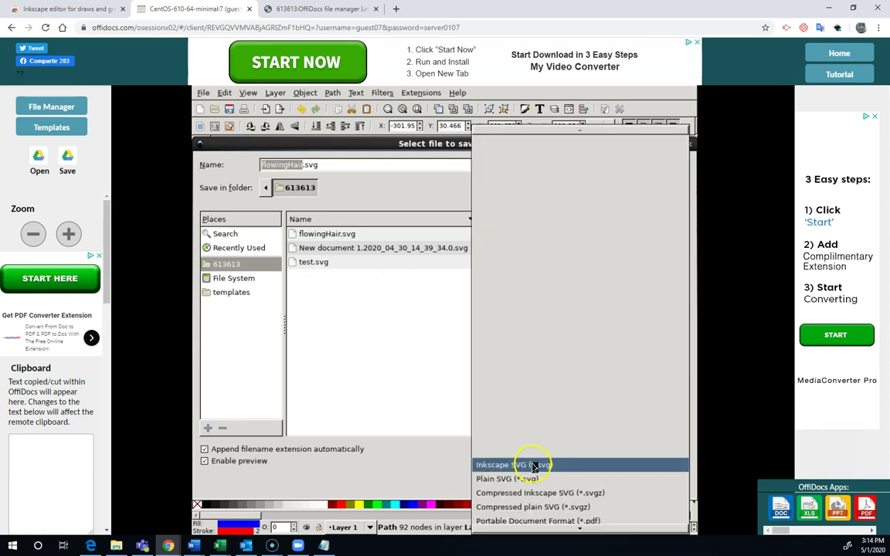
scroll(530, 462, down, 5)
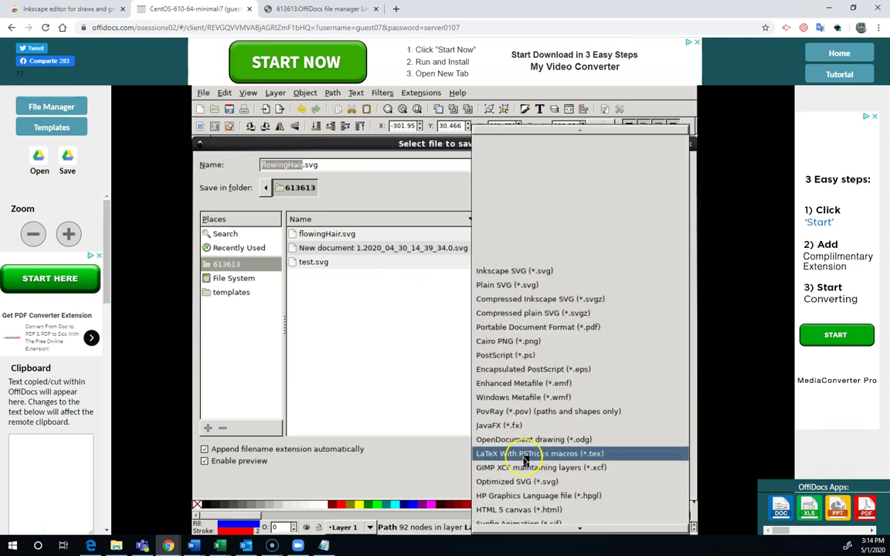
scroll(524, 461, down, 3)
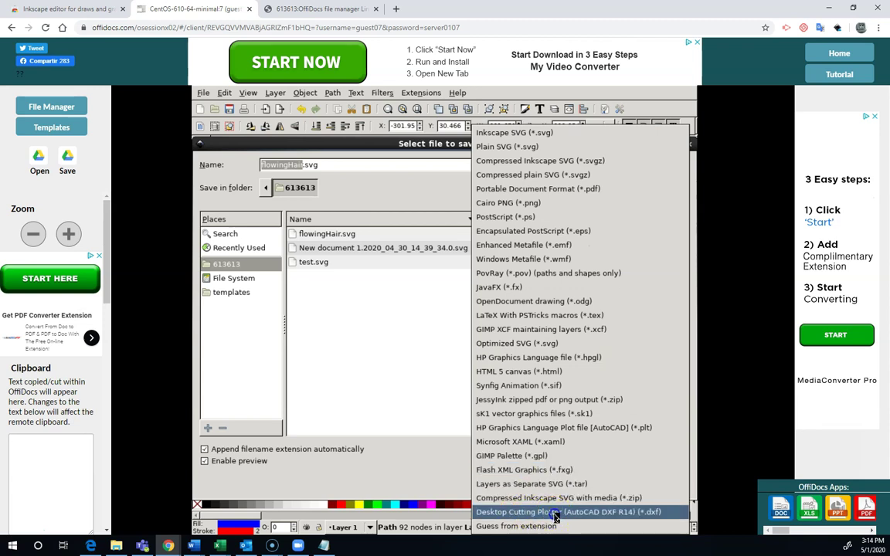
click(555, 514)
click(297, 167)
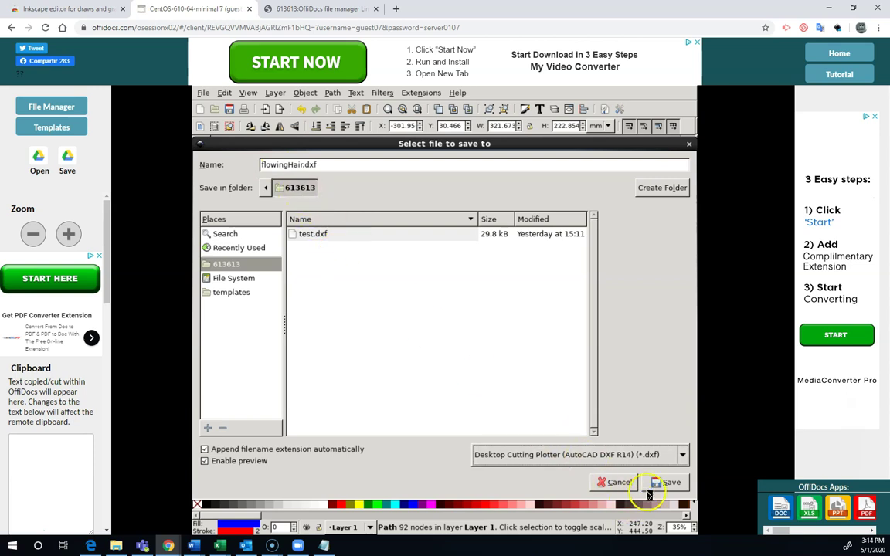
click(651, 486)
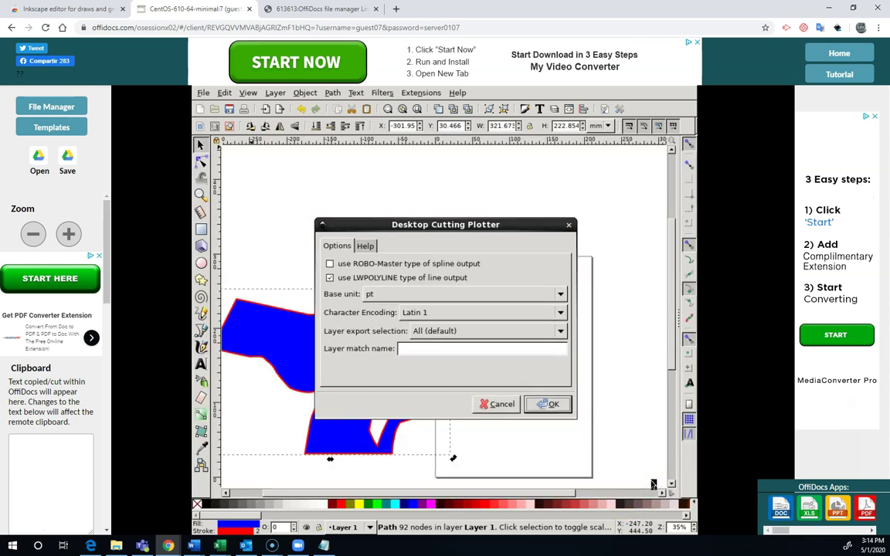
click(376, 294)
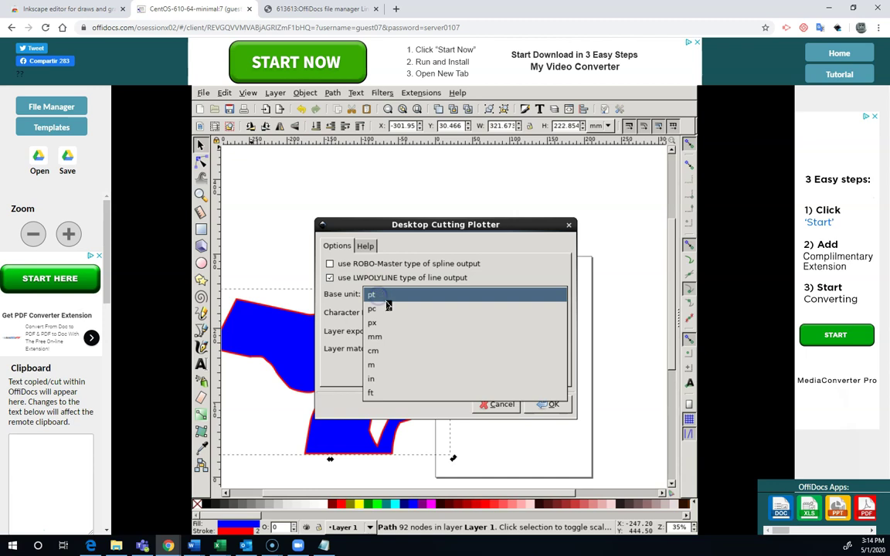
click(405, 340)
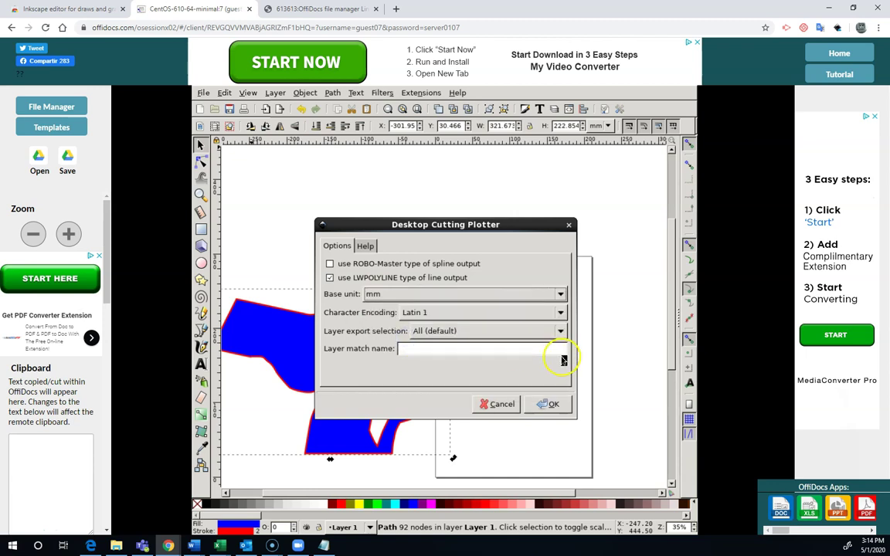
click(554, 410)
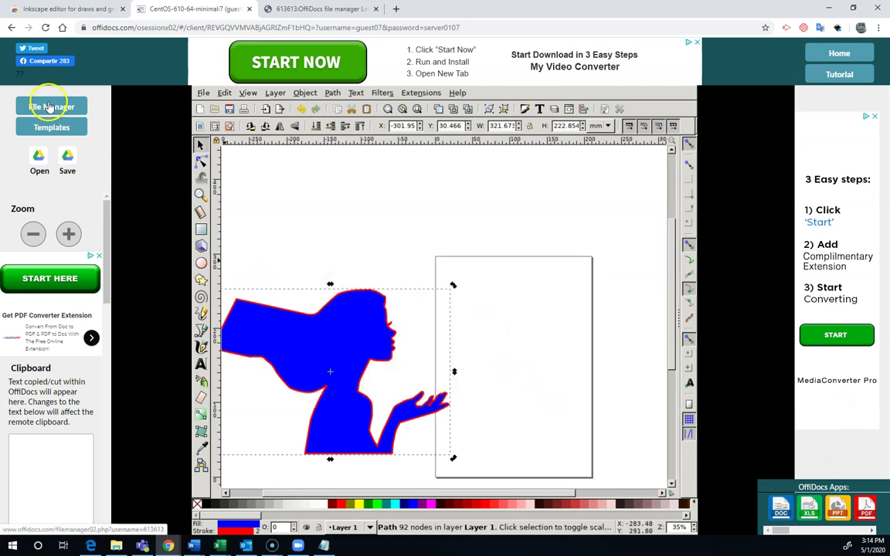
Reload the OffiDocs file manager list, select flowingHair.dxf, and download it.
click(290, 9)
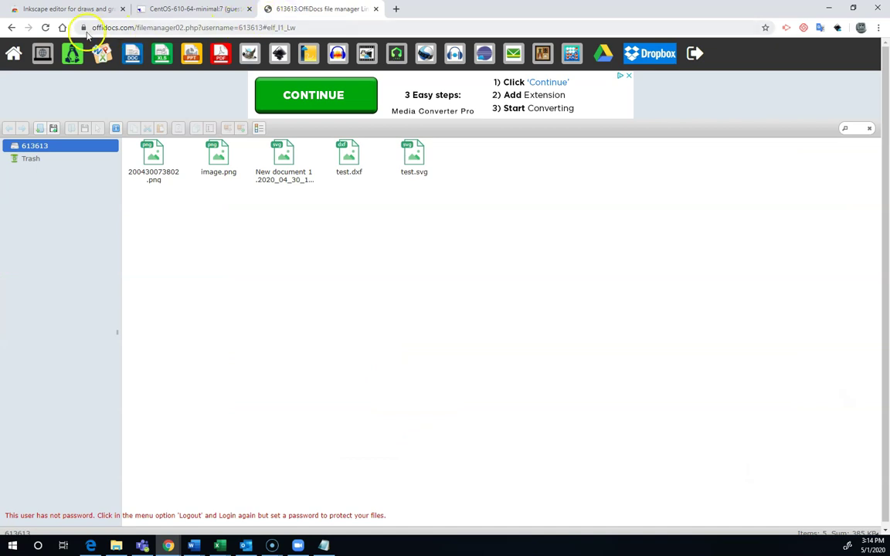
click(45, 28)
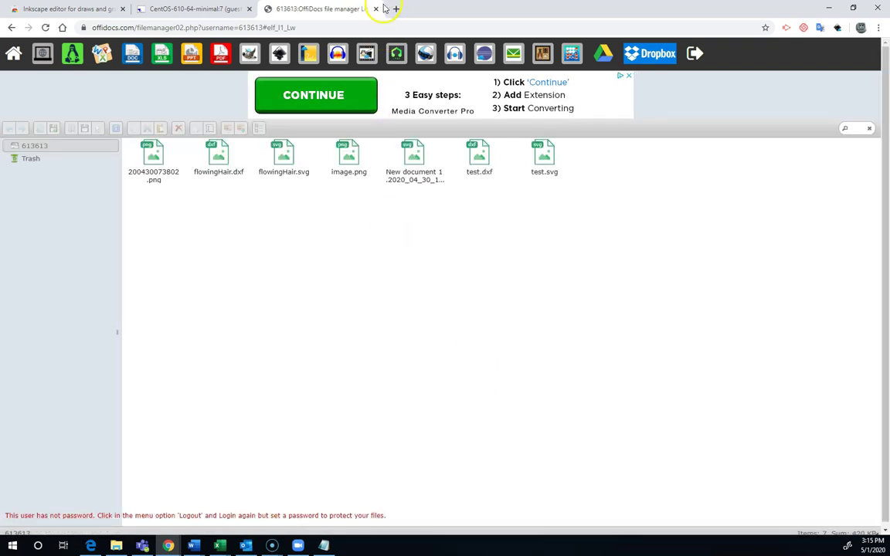
click(292, 190)
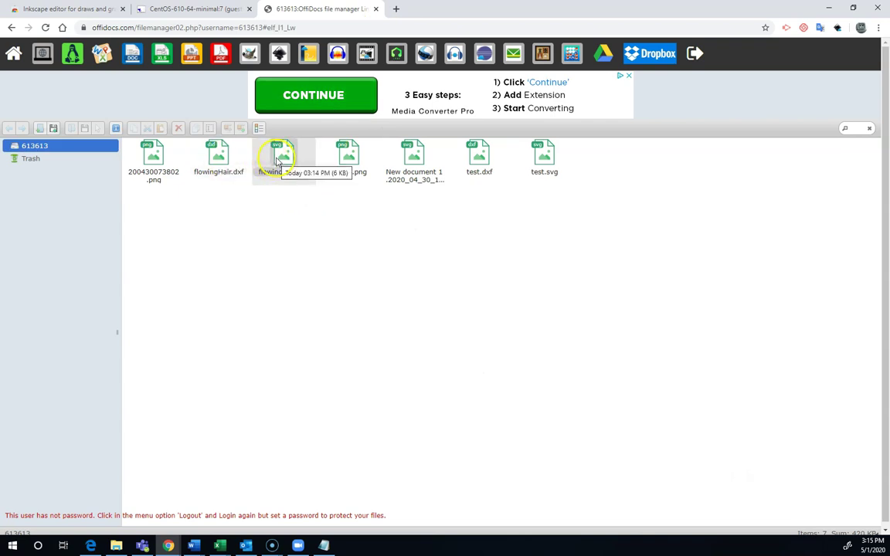
click(219, 156)
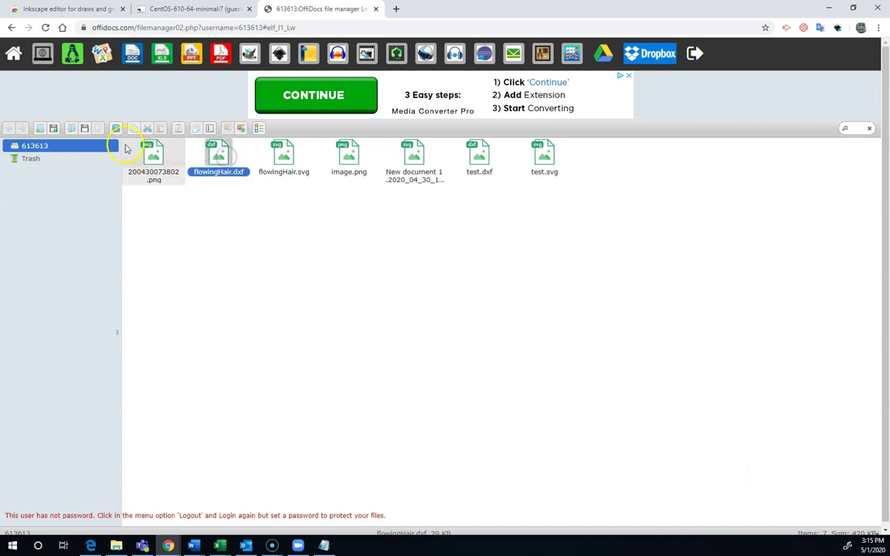
click(85, 128)
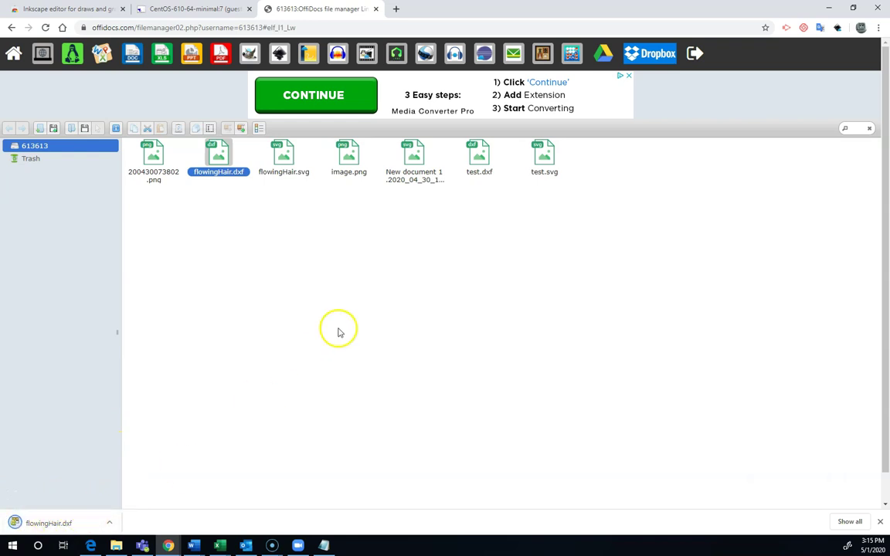
Go back to the Inkscape editor tab showing the blue, red-outlined silhouette.
click(178, 9)
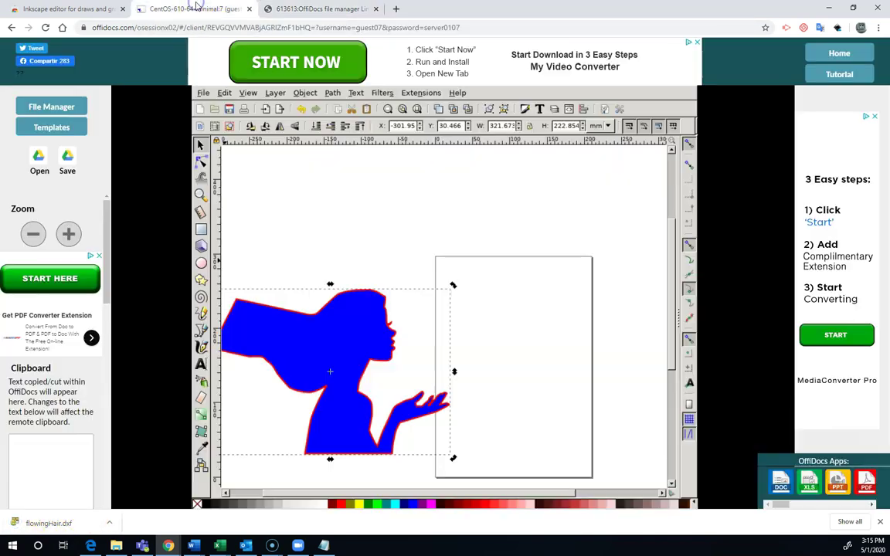